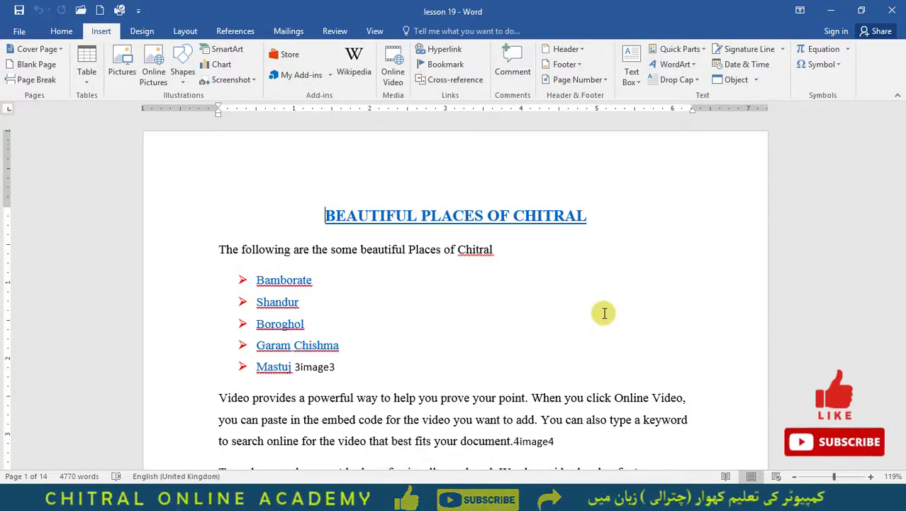
Insert the built-in Banded header and set its document title to "MICROSOFT WORD 2016"
click(570, 49)
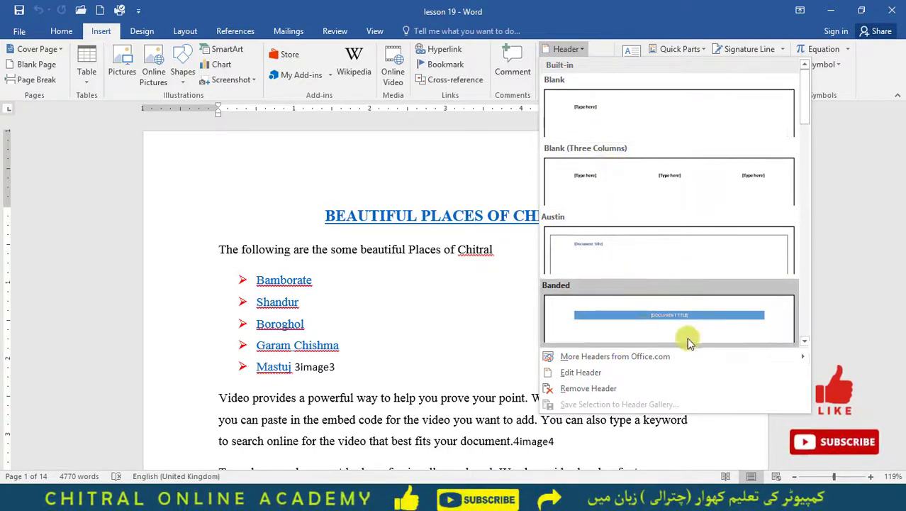
click(653, 318)
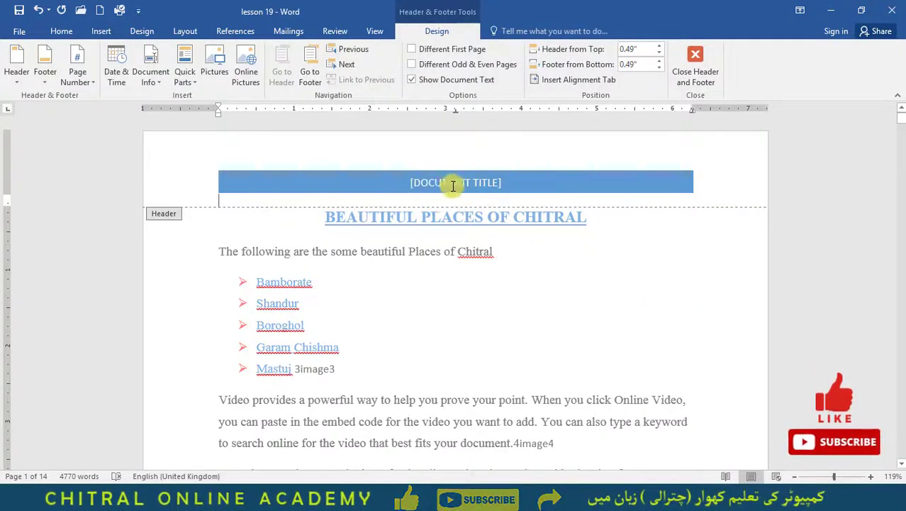
click(479, 181)
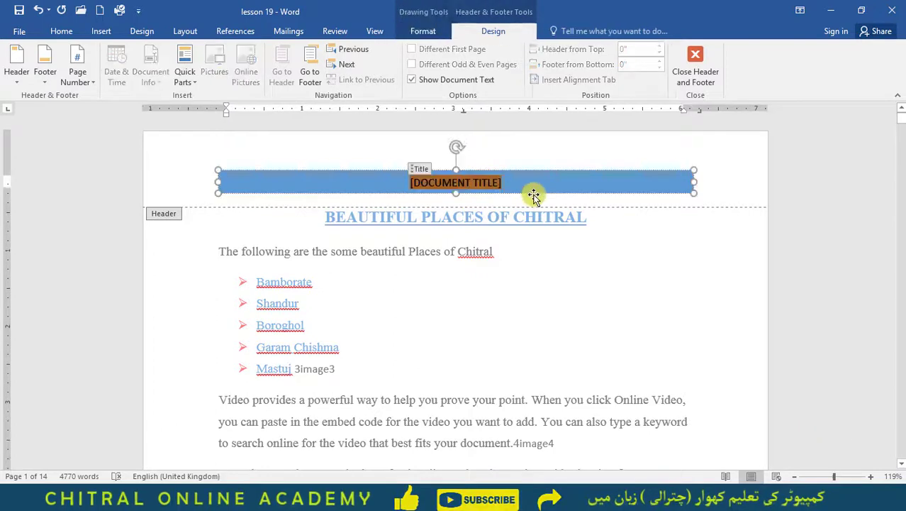
text(MIC)
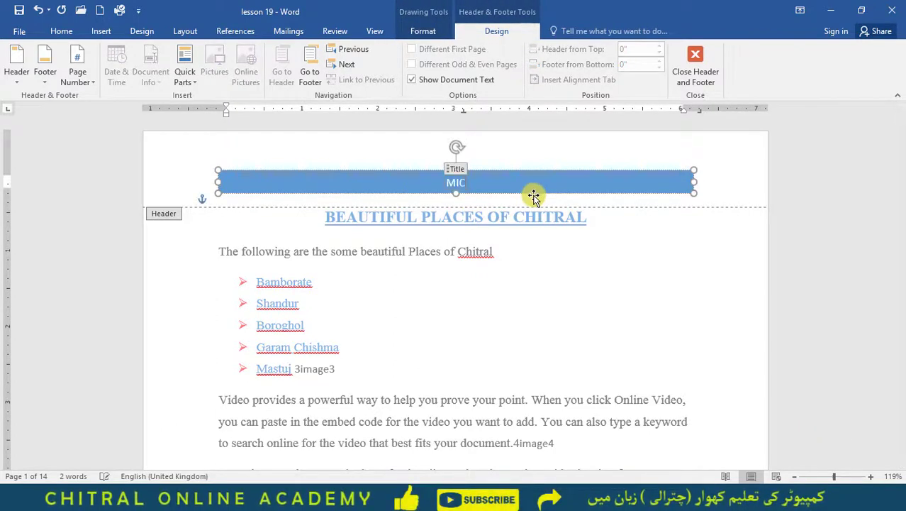
text(ROSOFT WORD 2016)
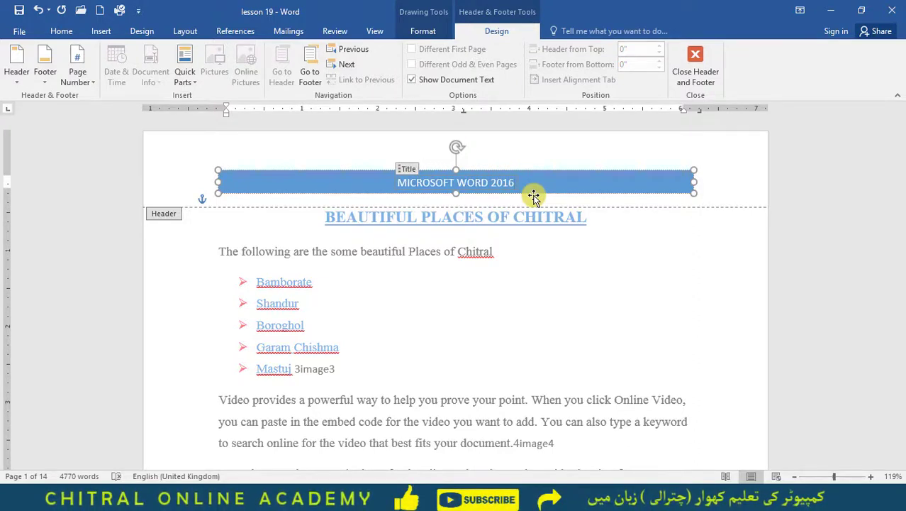
double_click(499, 182)
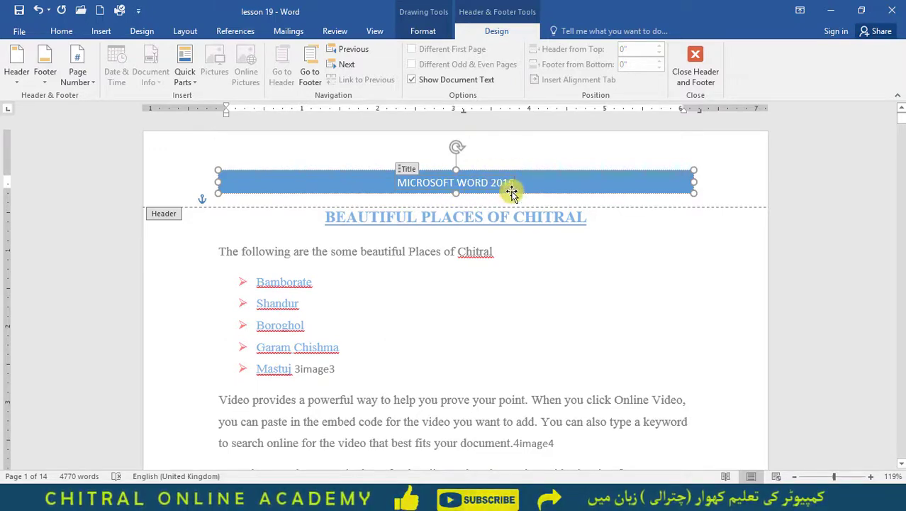
Go to the page footer, insert the built-in Filigree footer, and return to editing the body text
click(311, 74)
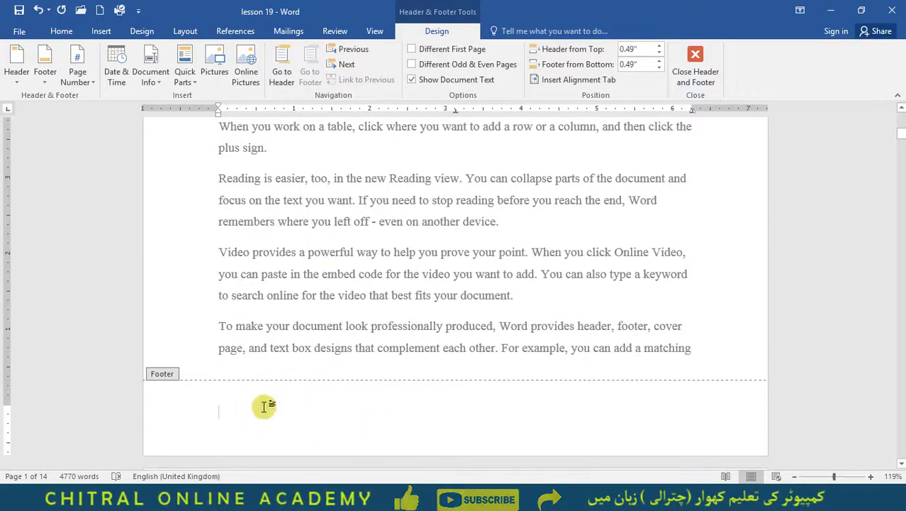
click(44, 67)
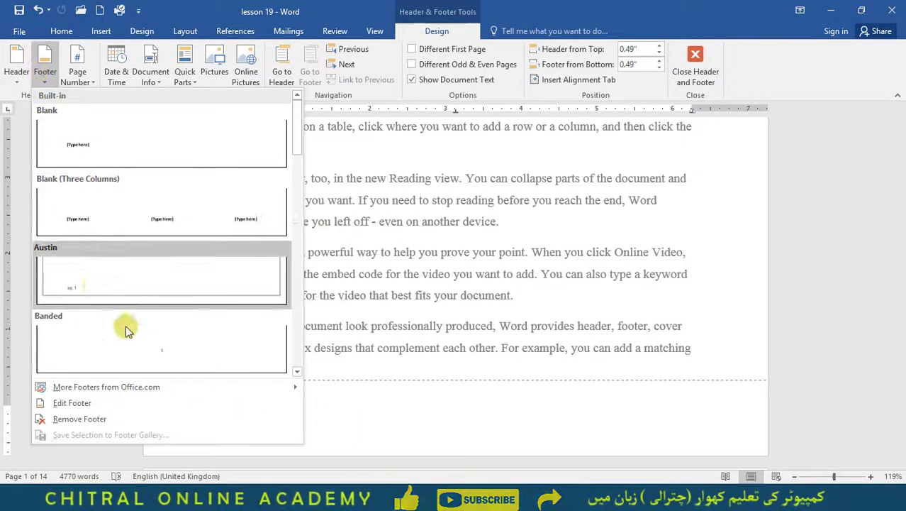
scroll(117, 301, down, 3)
click(149, 352)
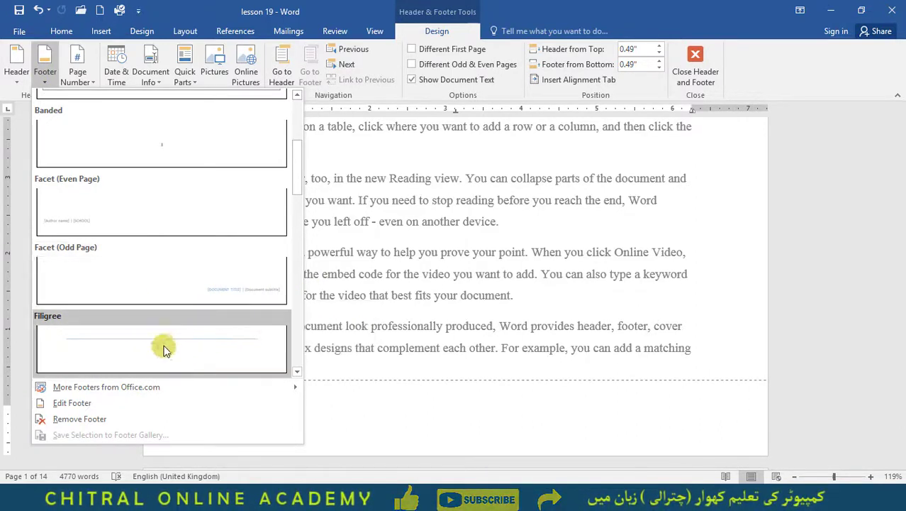
click(166, 352)
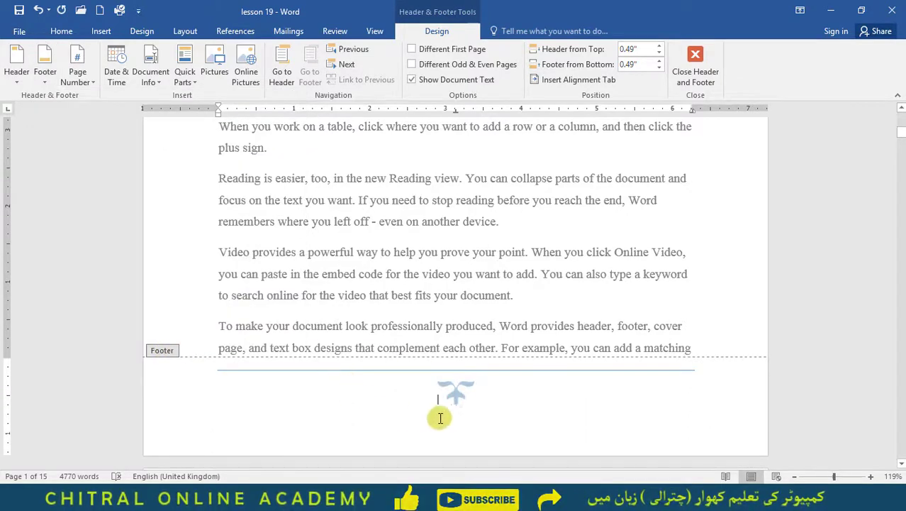
scroll(449, 379, up, 7)
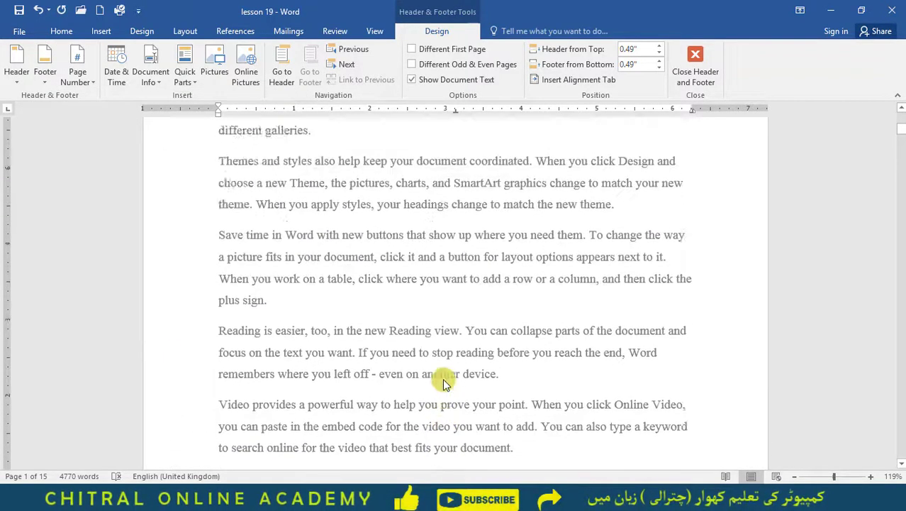
scroll(301, 243, up, 2)
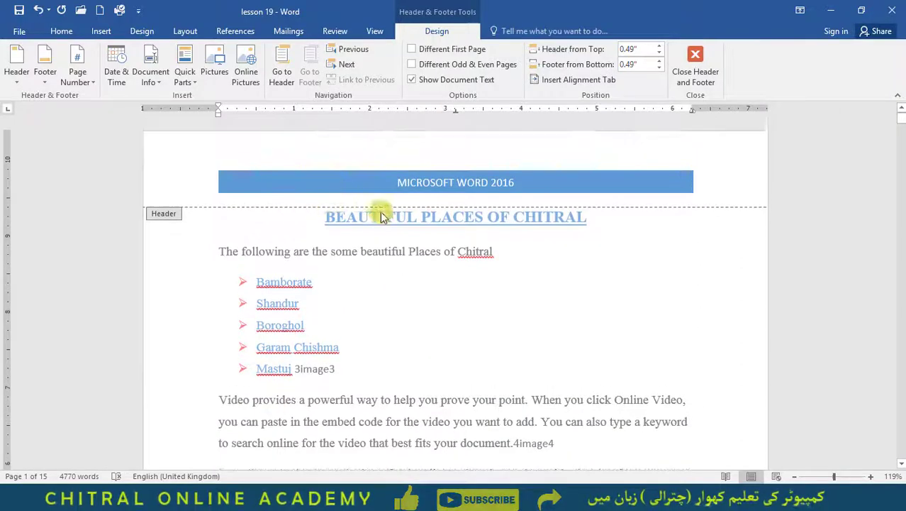
scroll(425, 206, down, 4)
scroll(422, 333, up, 2)
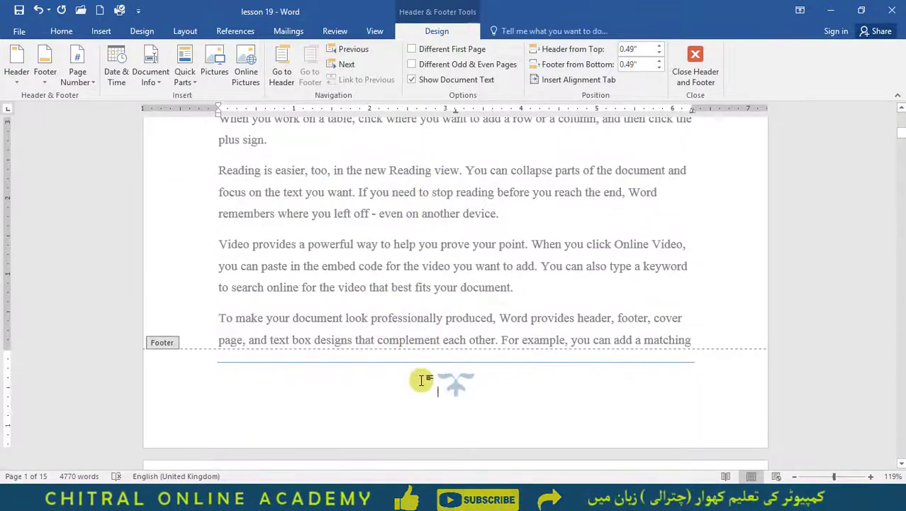
scroll(425, 369, up, 2)
scroll(383, 245, up, 3)
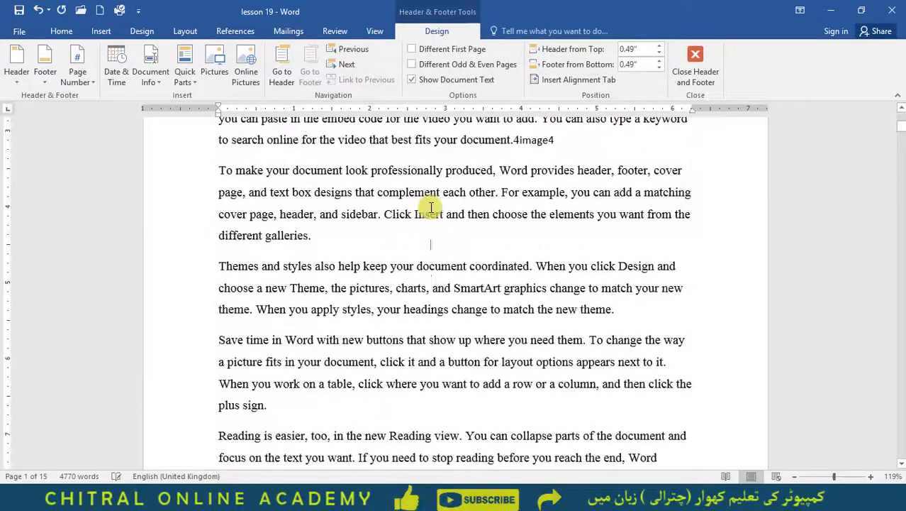
double_click(429, 213)
Examine how the header and footer repeat across the document's pages, ending back at the first page
scroll(422, 241, up, 3)
scroll(423, 241, up, 2)
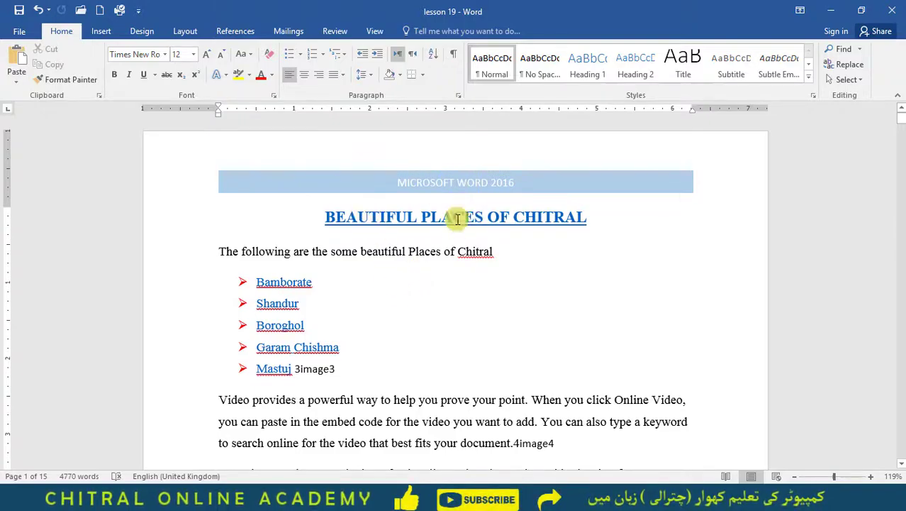
scroll(457, 256, down, 12)
scroll(451, 253, down, 4)
scroll(450, 257, up, 15)
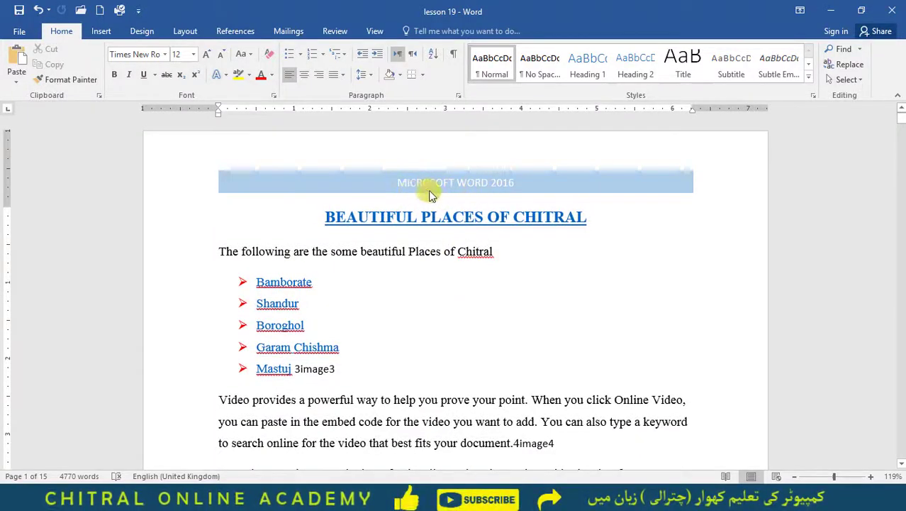
scroll(468, 210, down, 12)
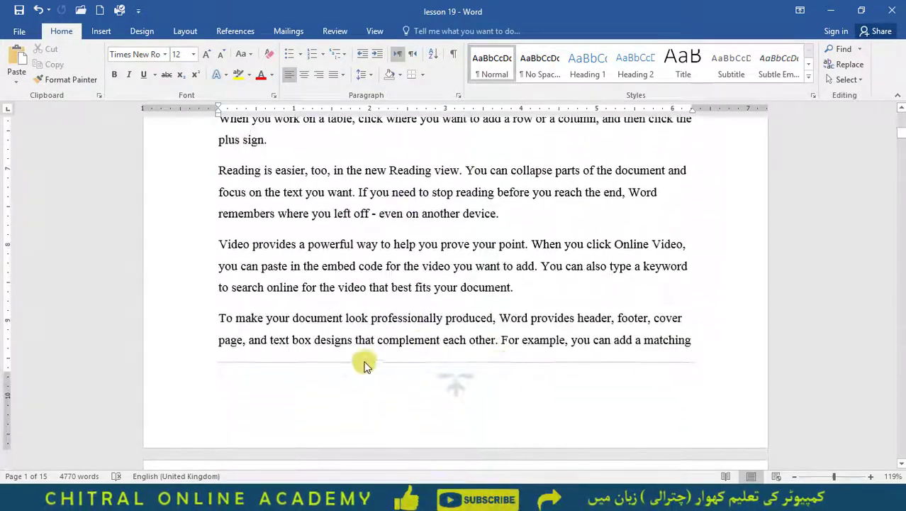
scroll(453, 362, down, 1)
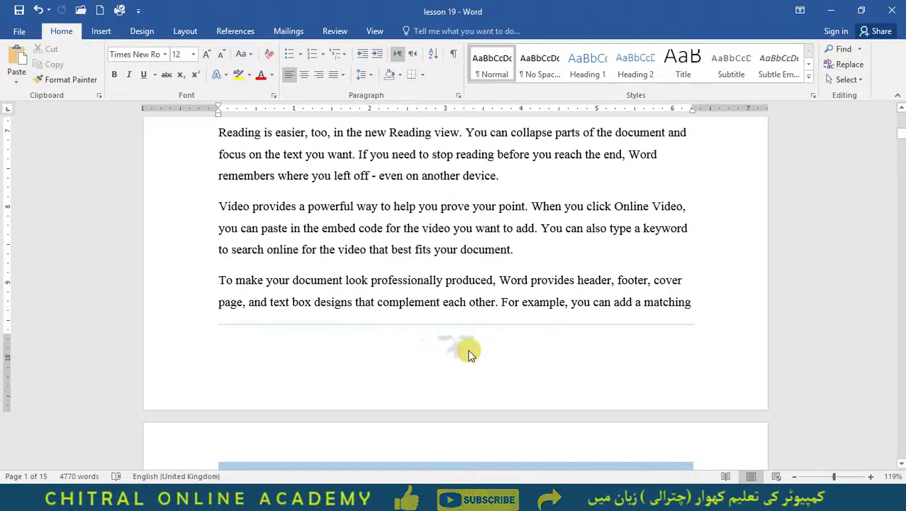
scroll(455, 348, down, 5)
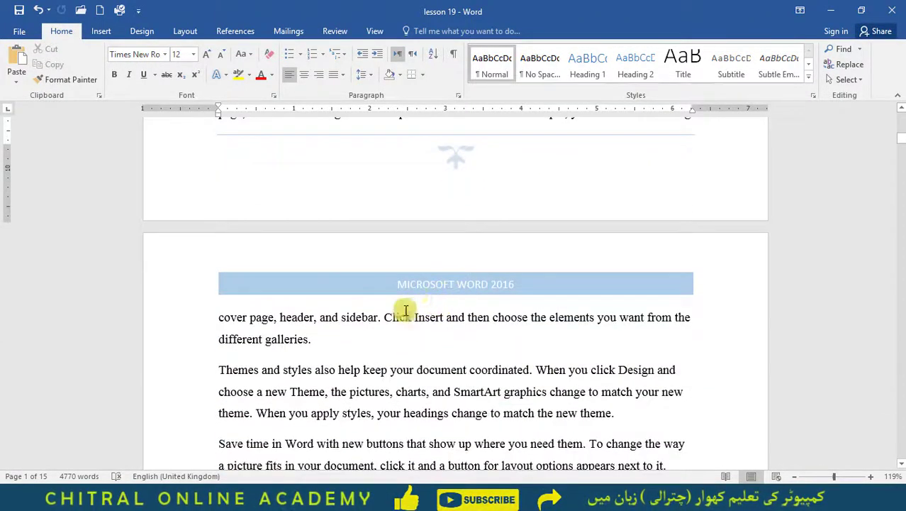
scroll(454, 299, down, 18)
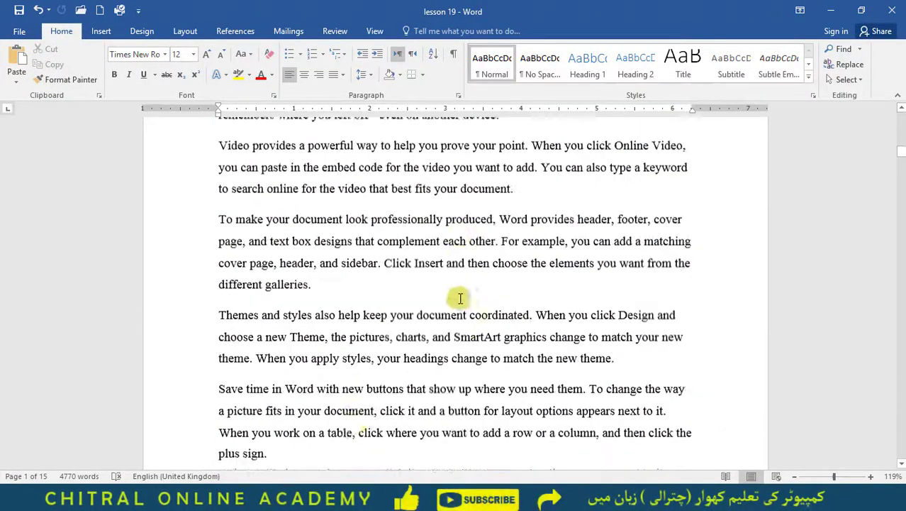
scroll(387, 301, down, 10)
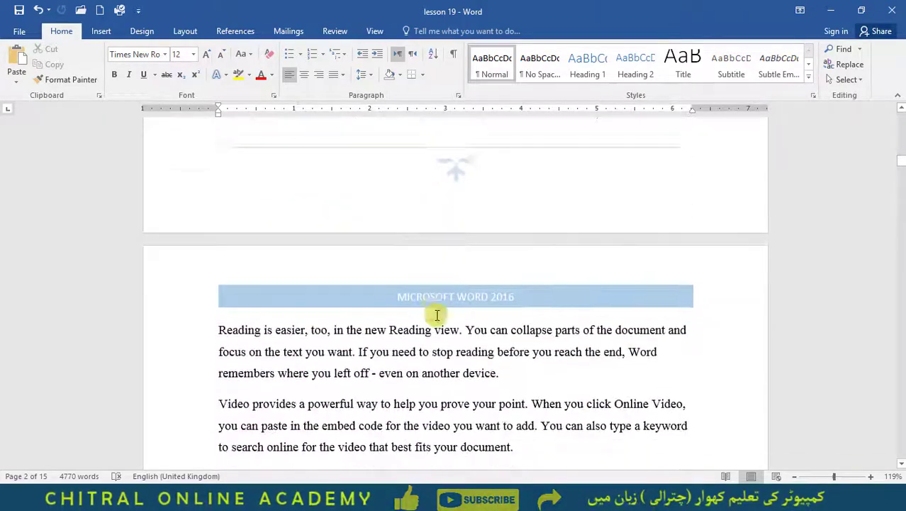
scroll(411, 327, down, 20)
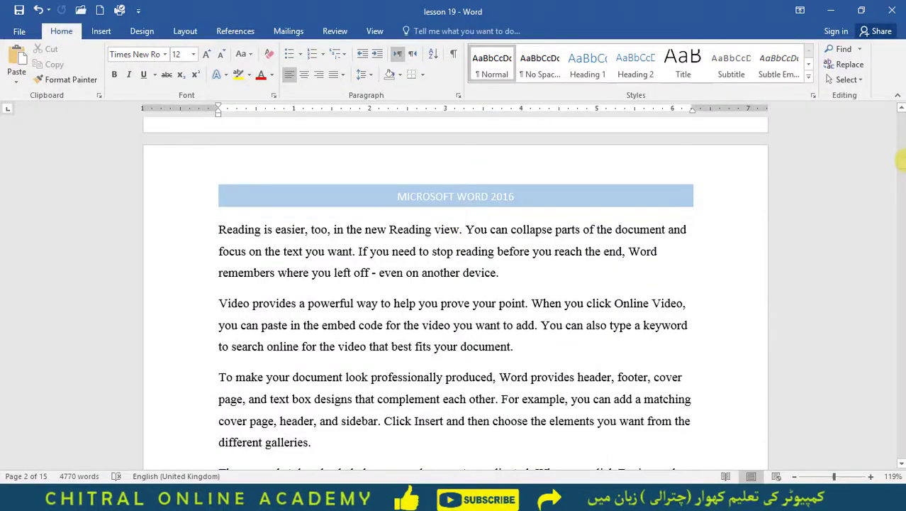
drag(902, 165, 900, 122)
drag(901, 171, 901, 112)
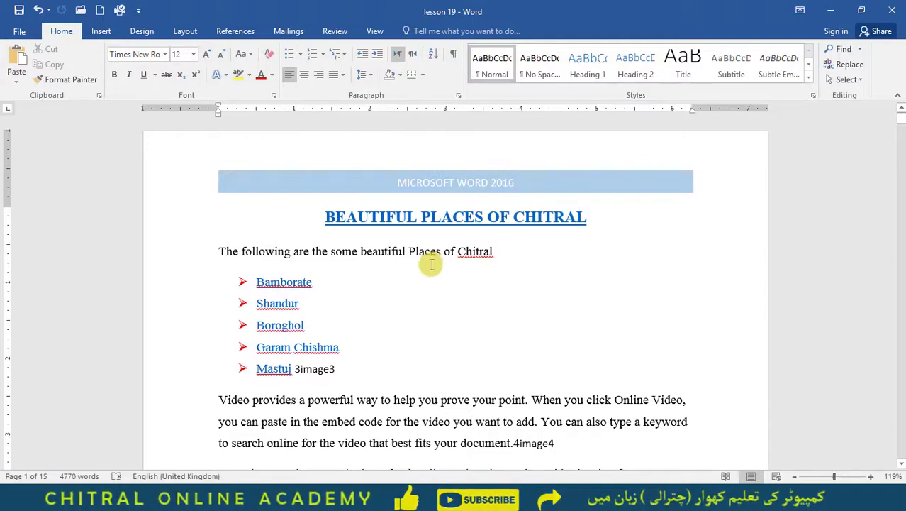
Open the first page's footer for editing and replace its design with the built-in Ion (Dark) footer
scroll(489, 234, down, 10)
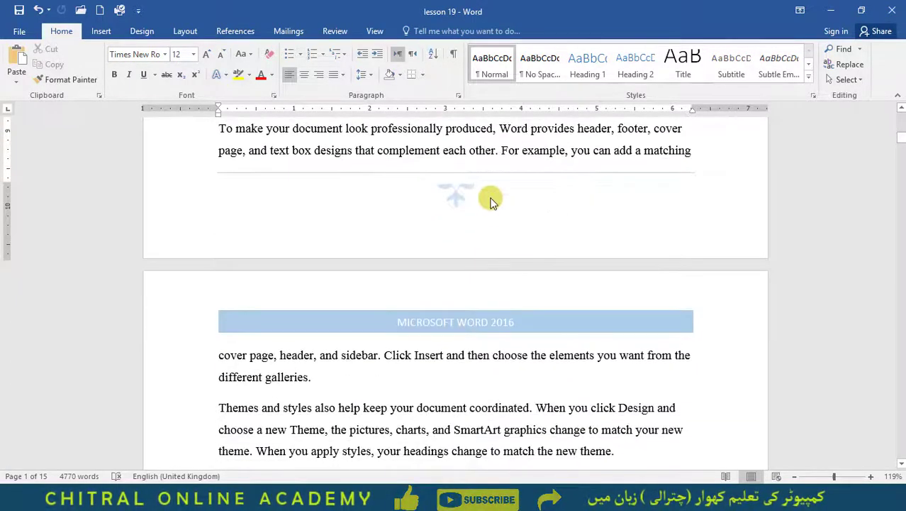
double_click(489, 199)
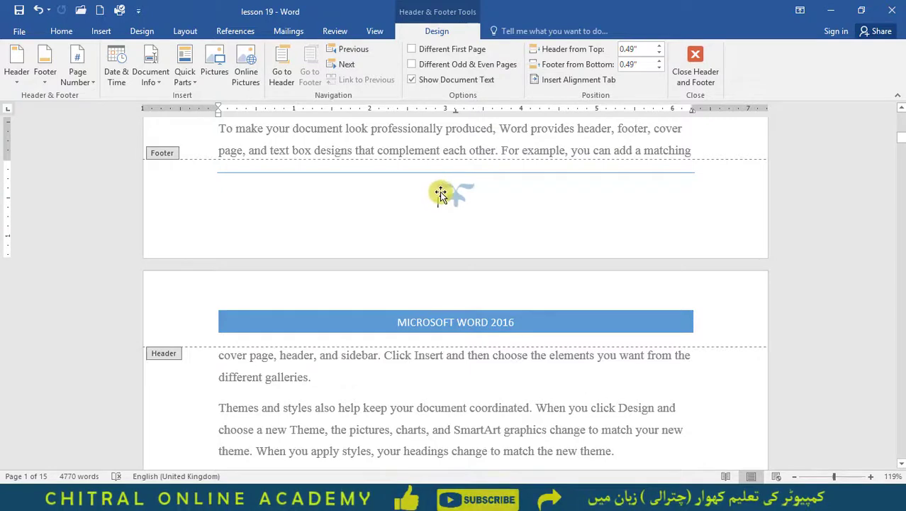
click(45, 79)
scroll(114, 294, down, 5)
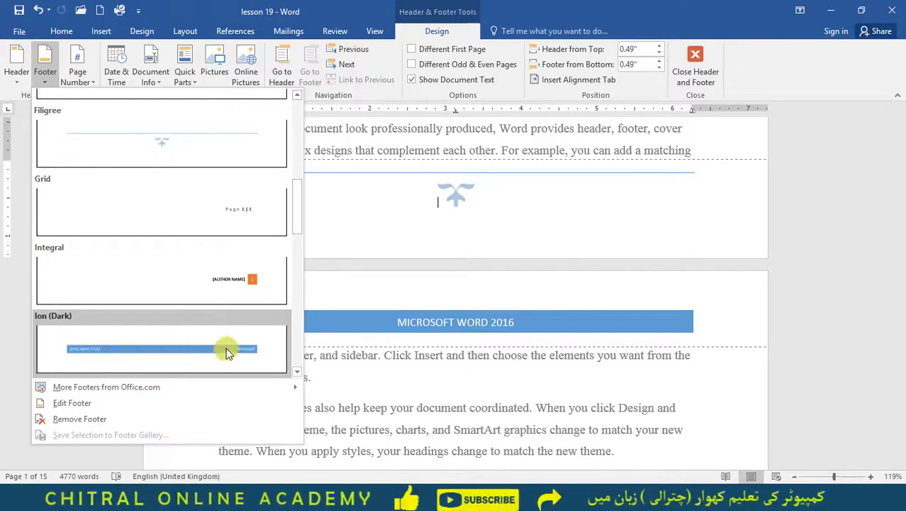
click(204, 344)
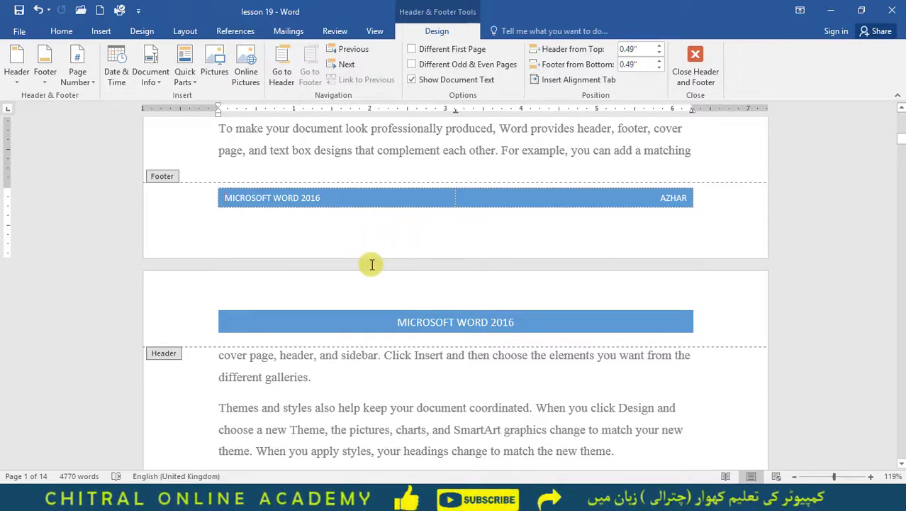
Replace the footer design with the built-in Retrospect footer
click(44, 65)
scroll(115, 324, down, 8)
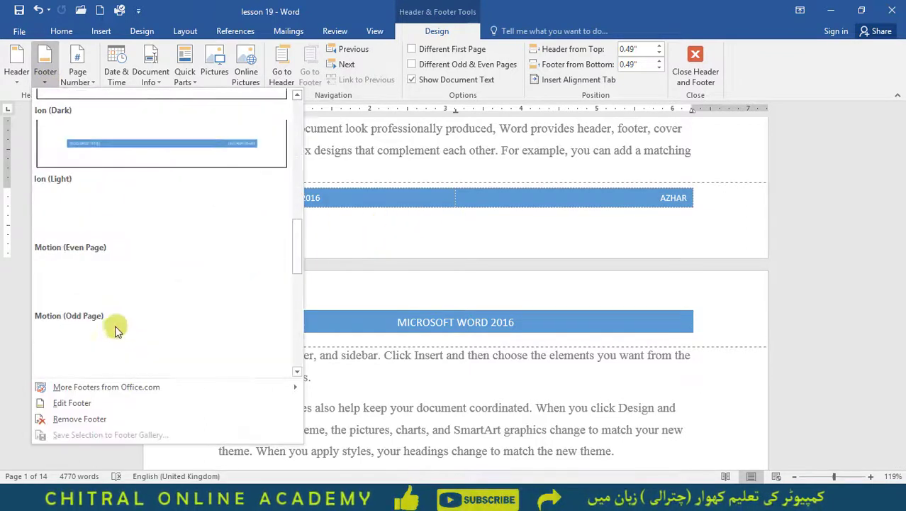
scroll(173, 355, down, 3)
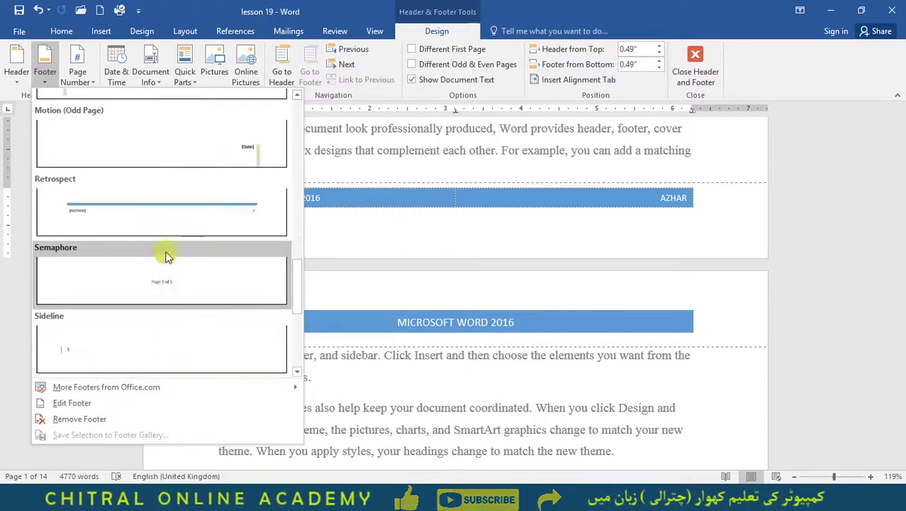
click(157, 212)
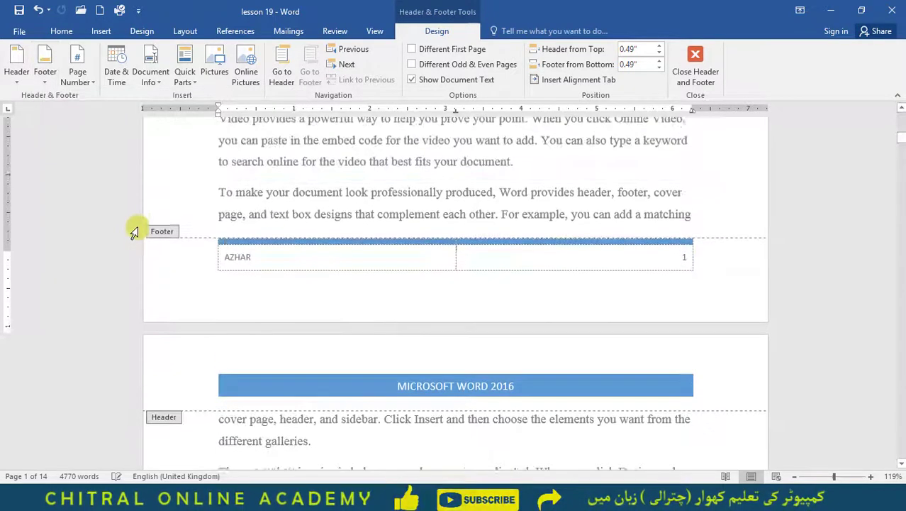
Replace the header design with the built-in Retrospect header and return to editing the body text
click(17, 71)
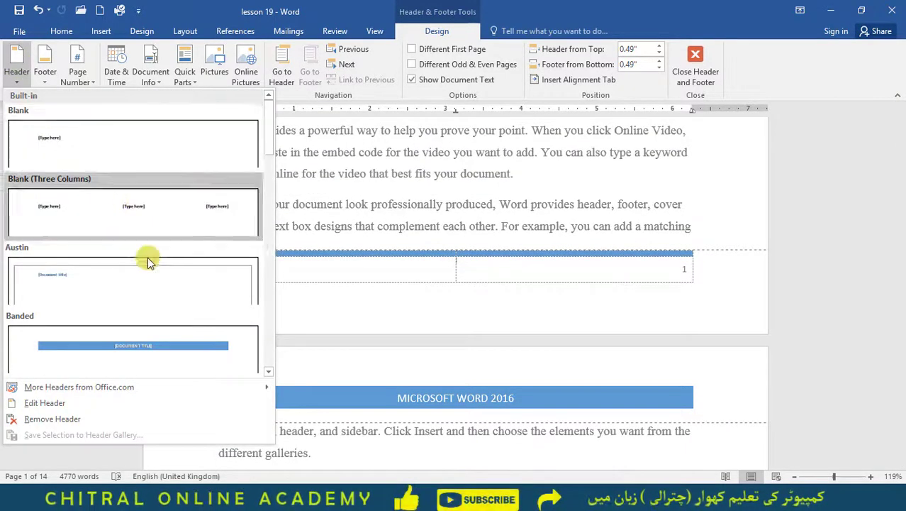
scroll(149, 283, down, 8)
scroll(191, 329, down, 3)
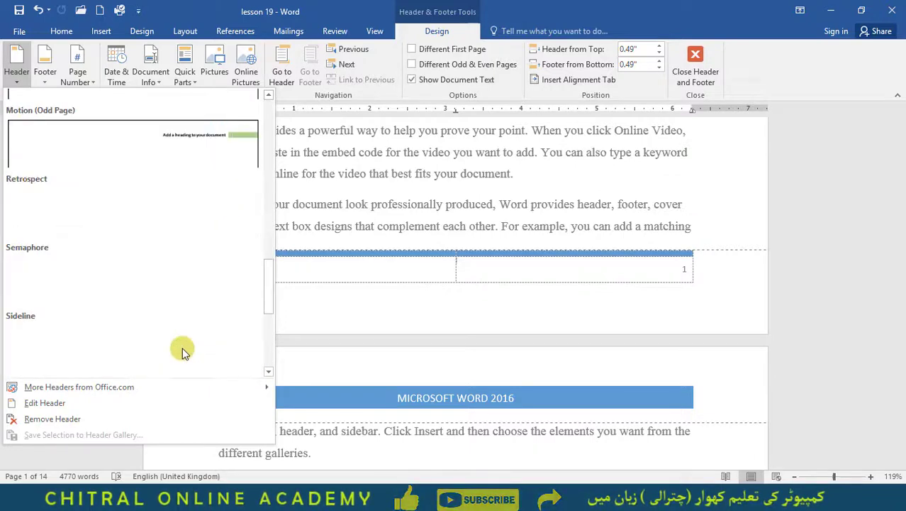
click(186, 228)
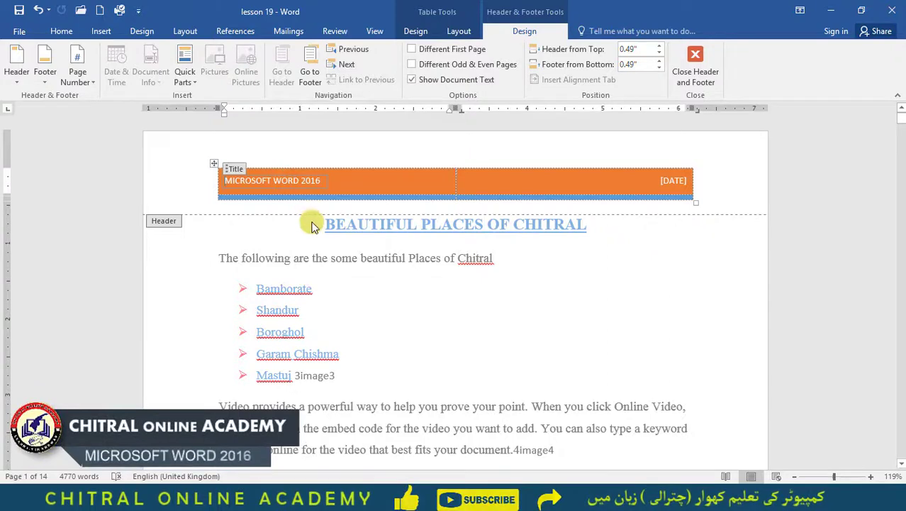
double_click(439, 306)
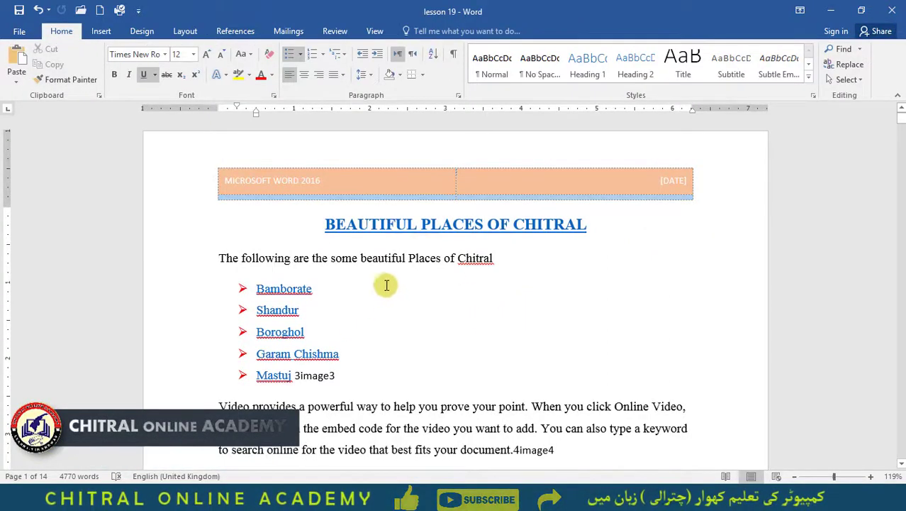
scroll(384, 285, down, 1)
scroll(384, 285, up, 1)
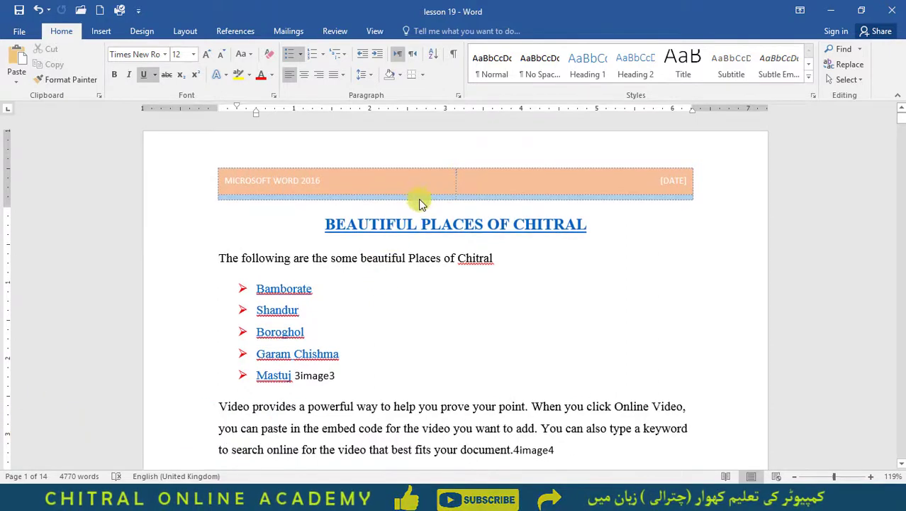
Open the first page's header for editing and set its date field to 24 February 2021
scroll(348, 294, down, 7)
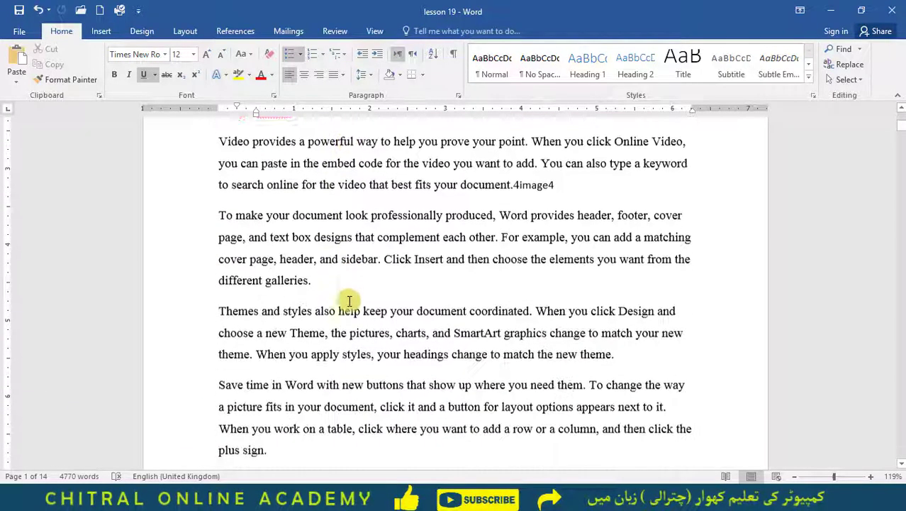
scroll(349, 301, up, 7)
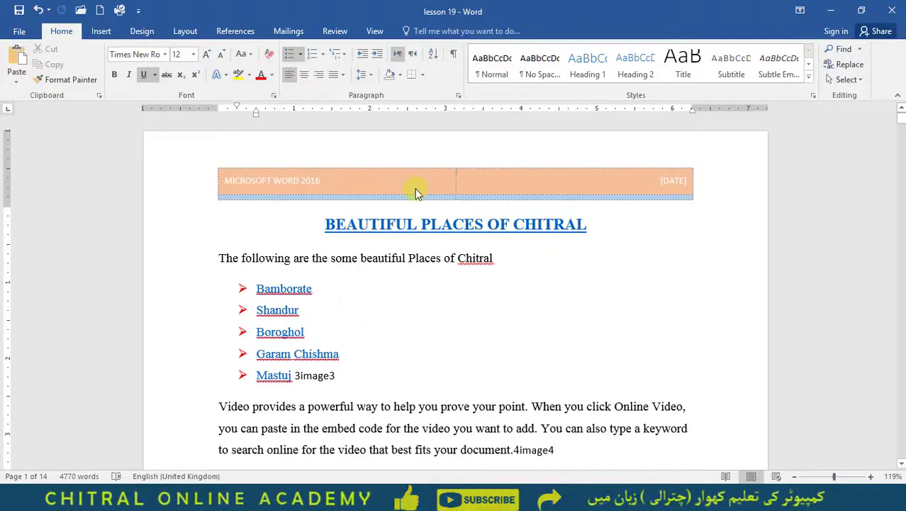
double_click(415, 192)
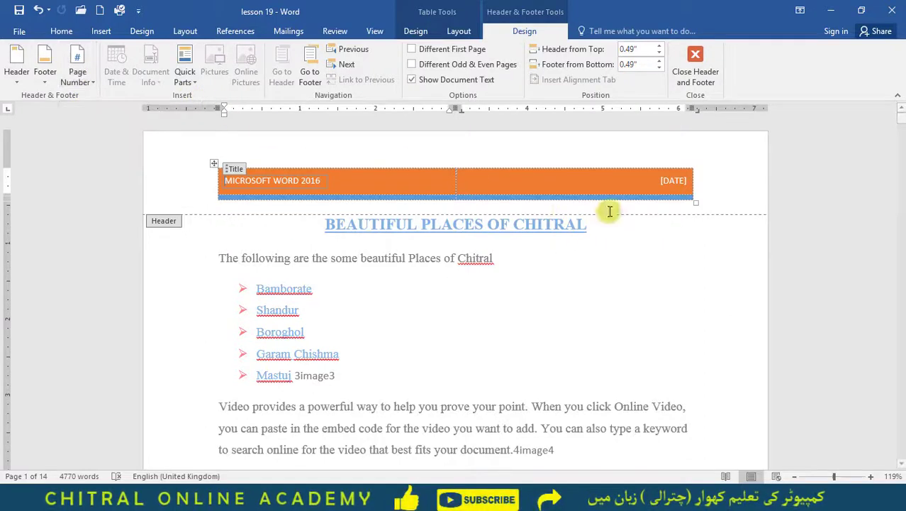
click(671, 182)
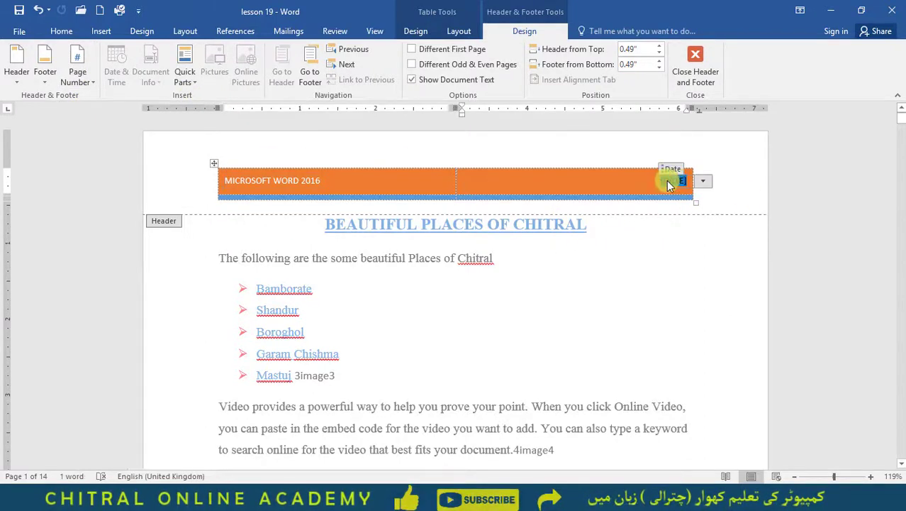
click(707, 183)
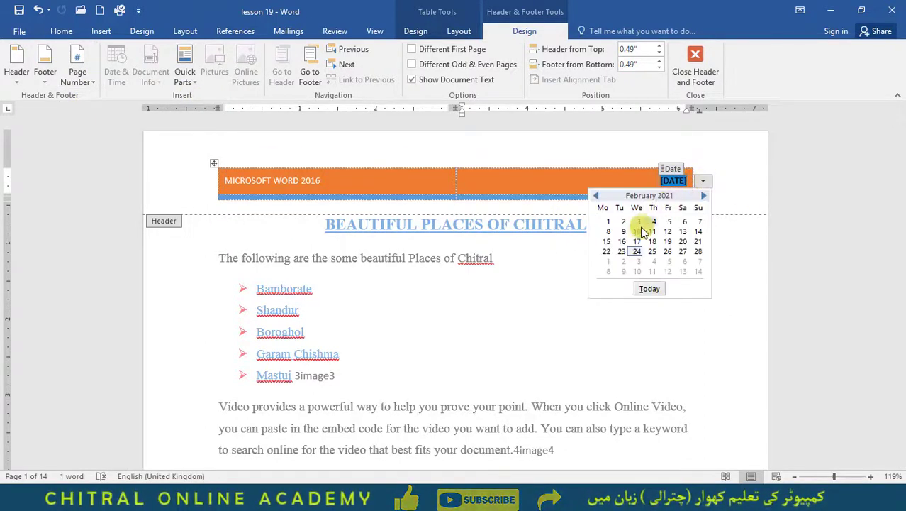
click(637, 253)
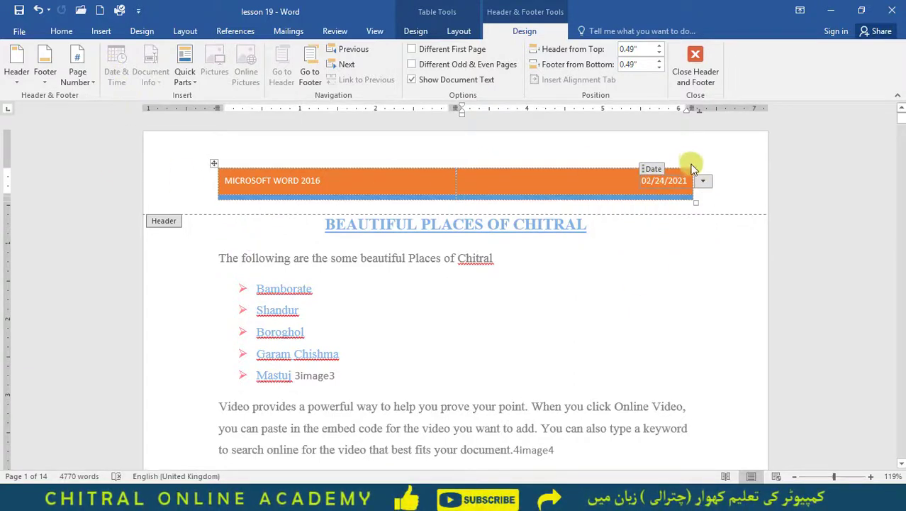
Replace the header with the built-in Blank design and swap its placeholder for the date in the format Wednesday, 24 February 2021
click(16, 71)
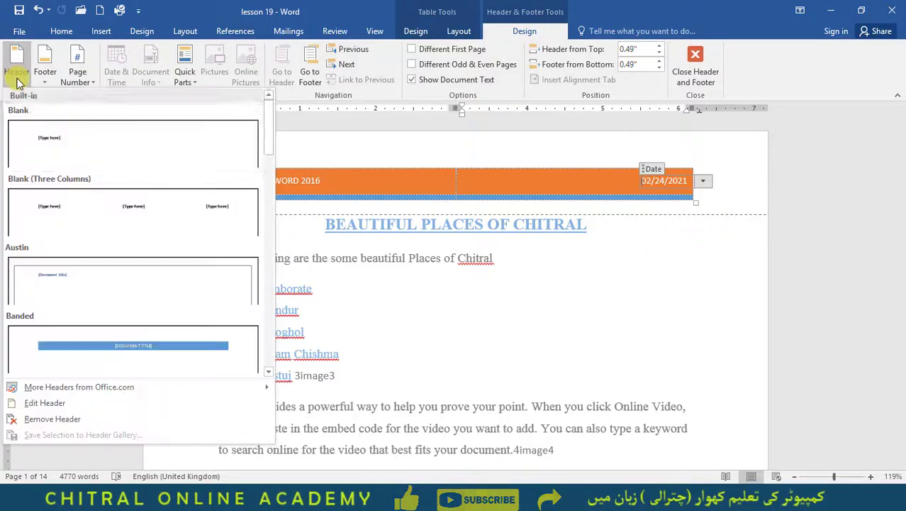
click(63, 151)
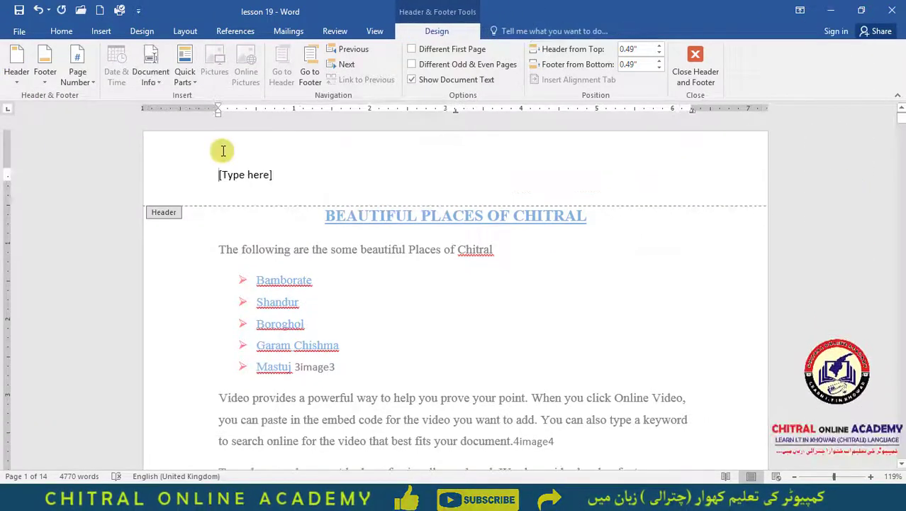
drag(285, 174, 199, 175)
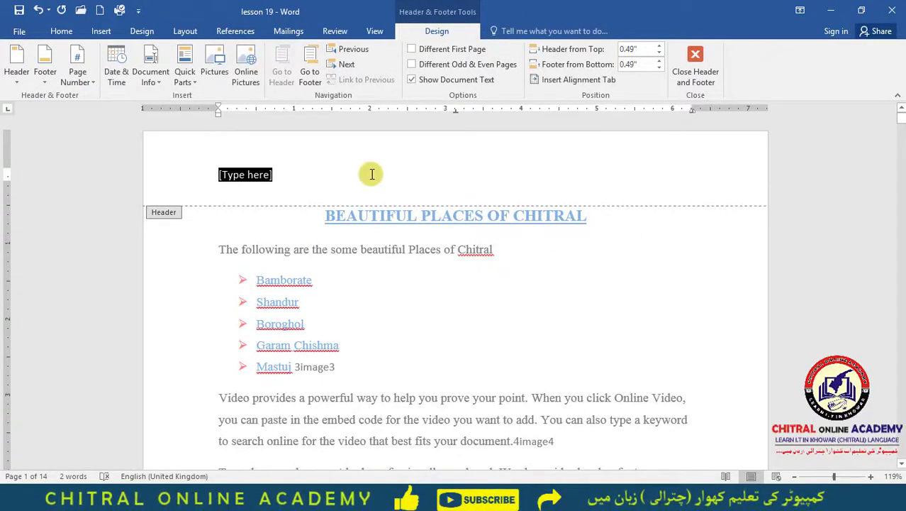
click(110, 78)
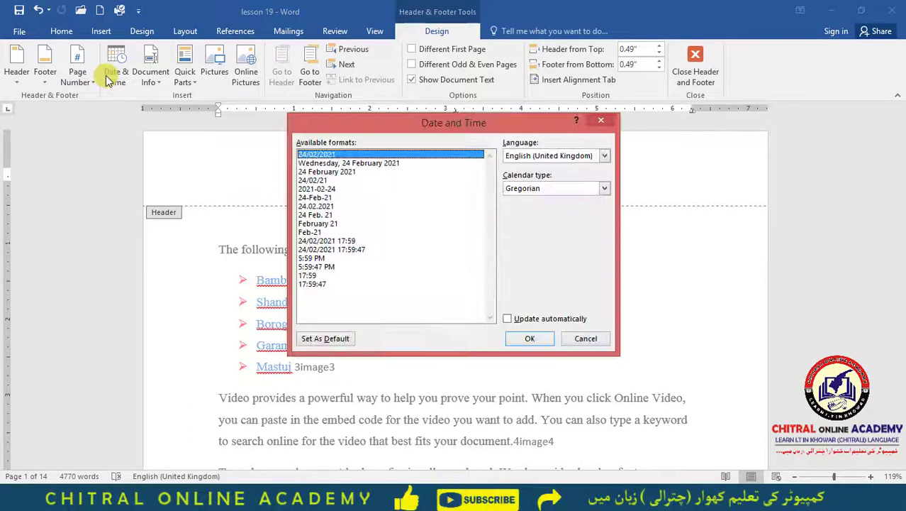
click(353, 162)
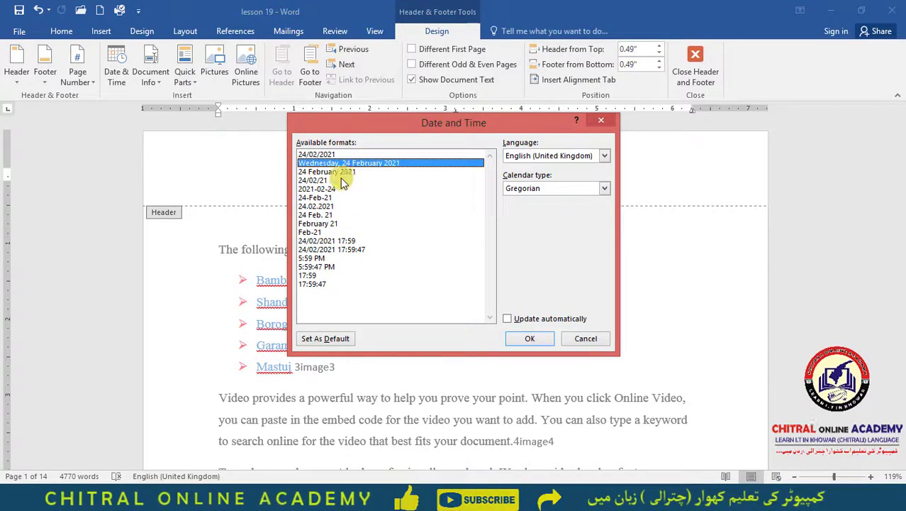
click(530, 338)
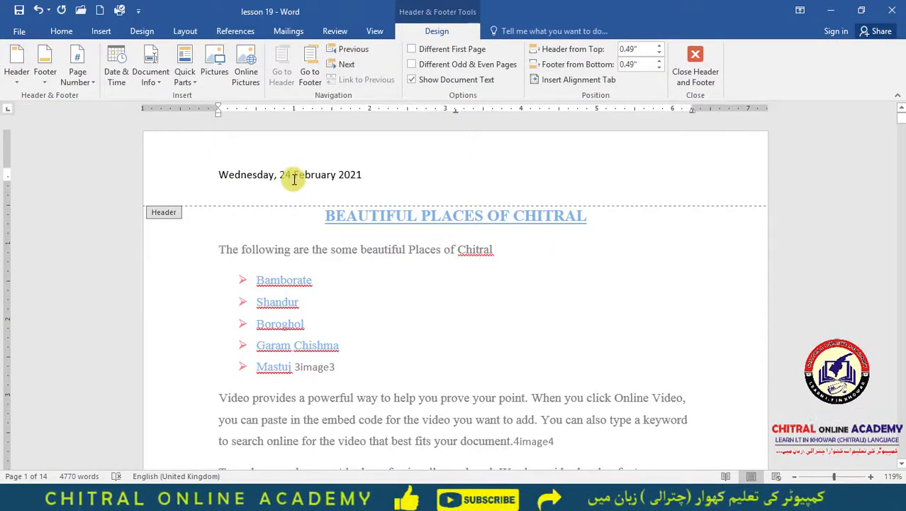
Insert the document's file name into the header directly after the date
click(151, 80)
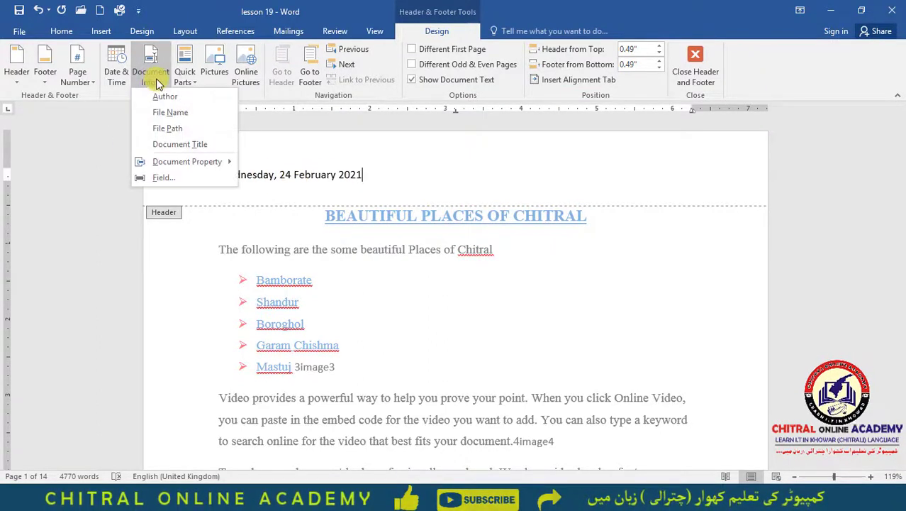
click(186, 112)
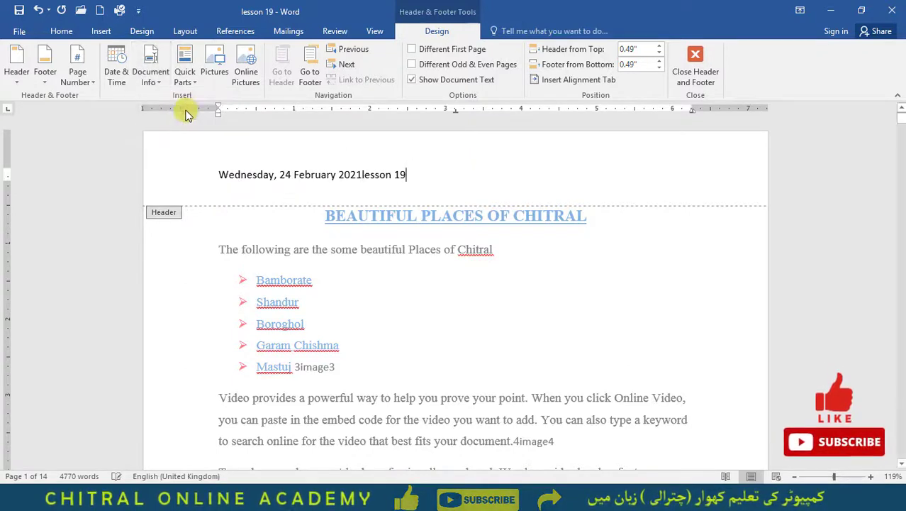
drag(363, 174, 403, 176)
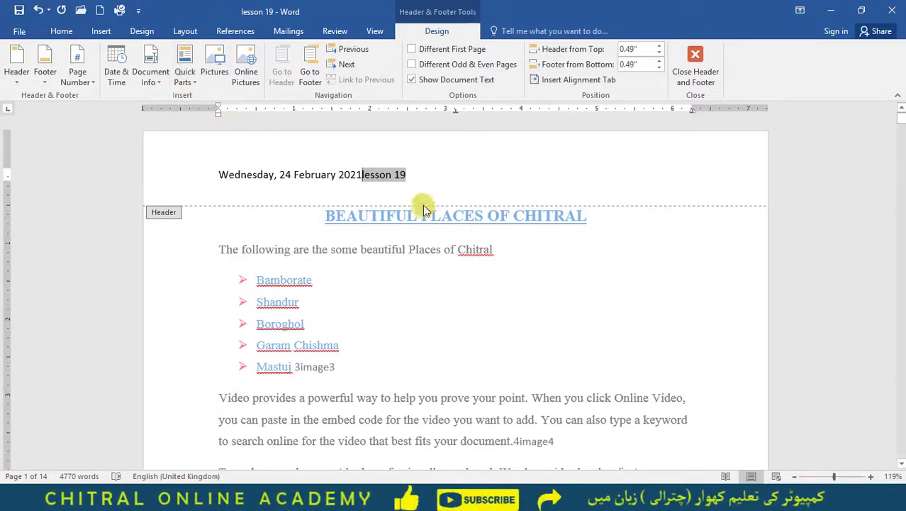
Insert the Chitral online Academy Logo picture from the Desktop at the end of the header line
click(426, 174)
click(184, 71)
click(216, 75)
double_click(158, 104)
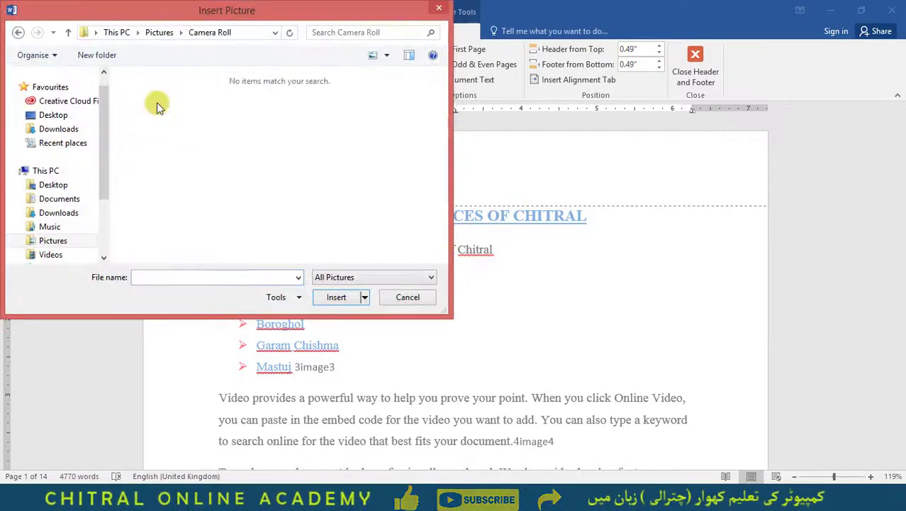
click(51, 114)
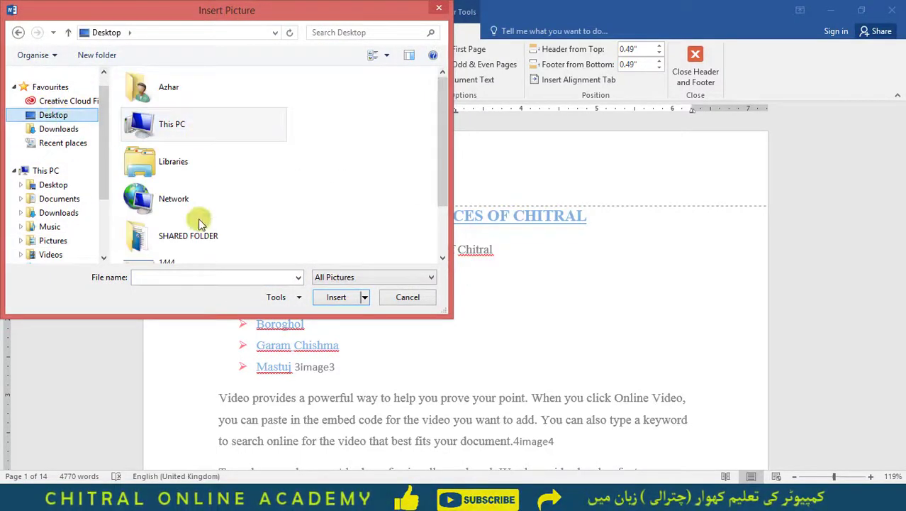
scroll(181, 205, down, 2)
click(205, 241)
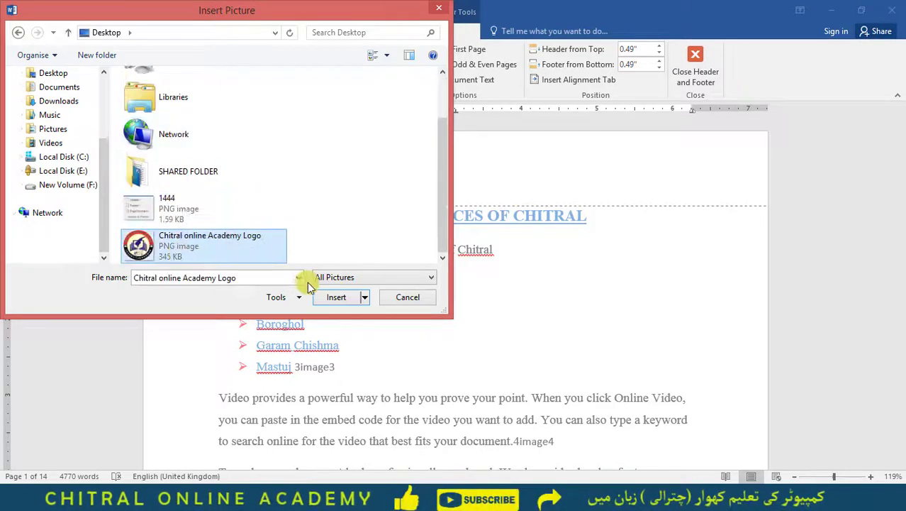
click(337, 298)
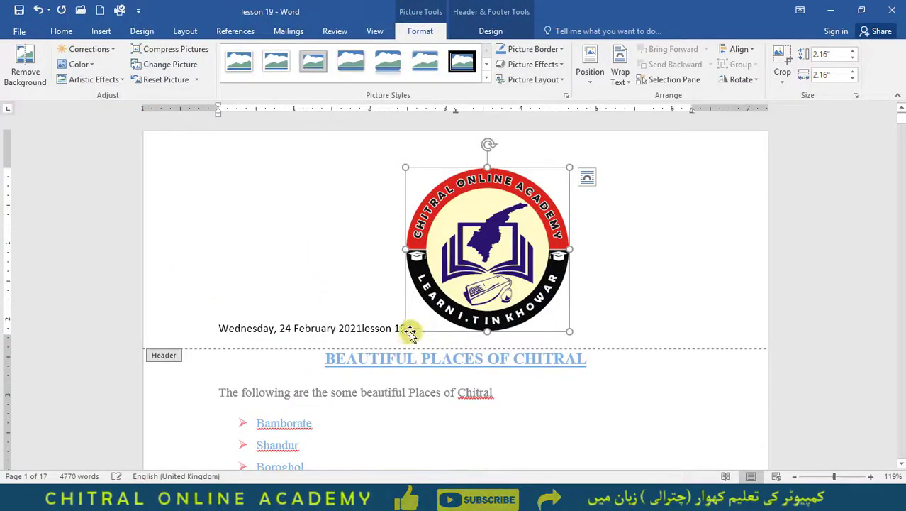
Shrink the header logo to about 0.49 inches in height and width
drag(404, 330, 532, 199)
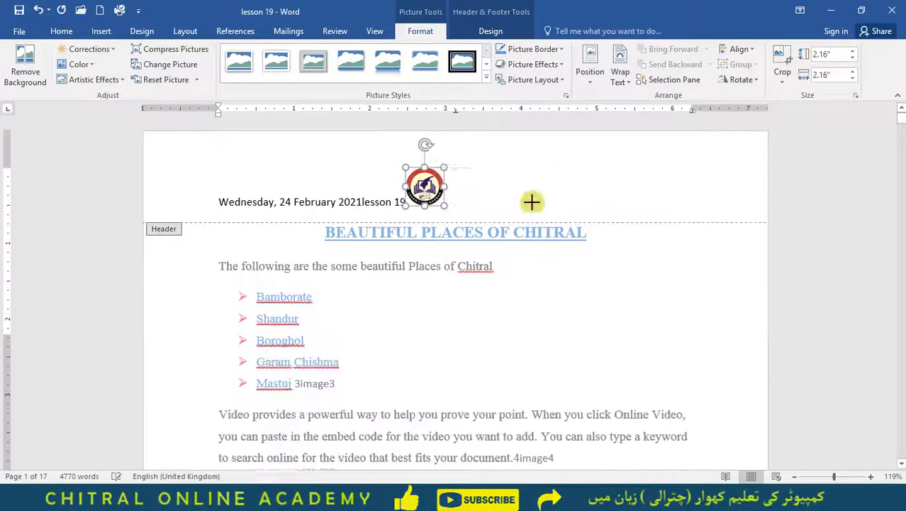
right_click(418, 186)
key(Escape)
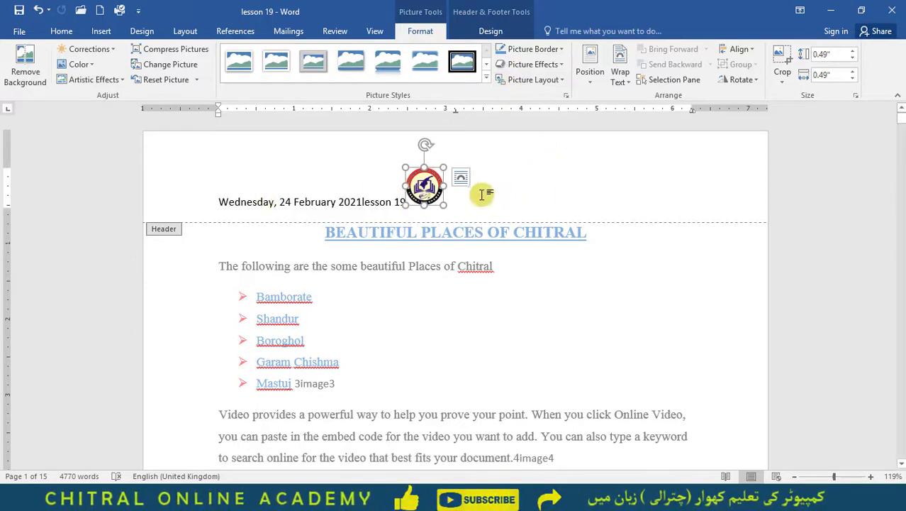
Switch from the header to the page's footer and back to the header
click(434, 31)
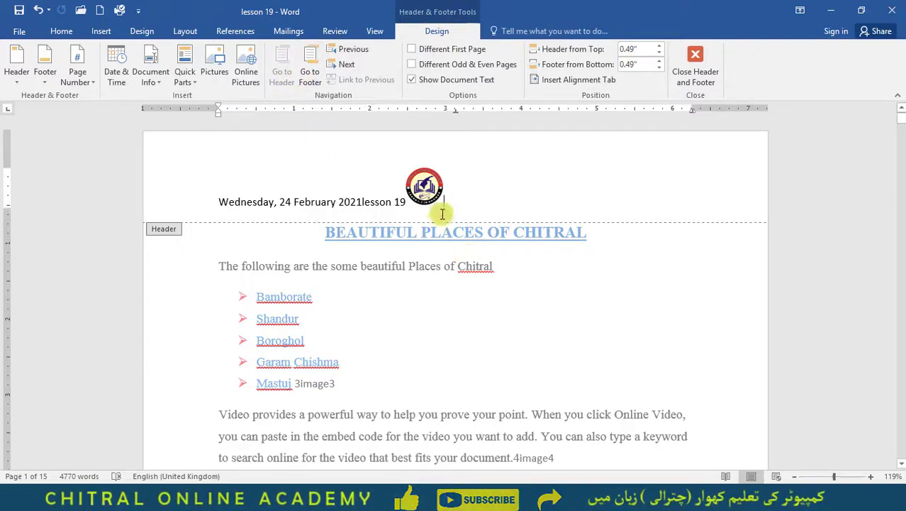
click(310, 74)
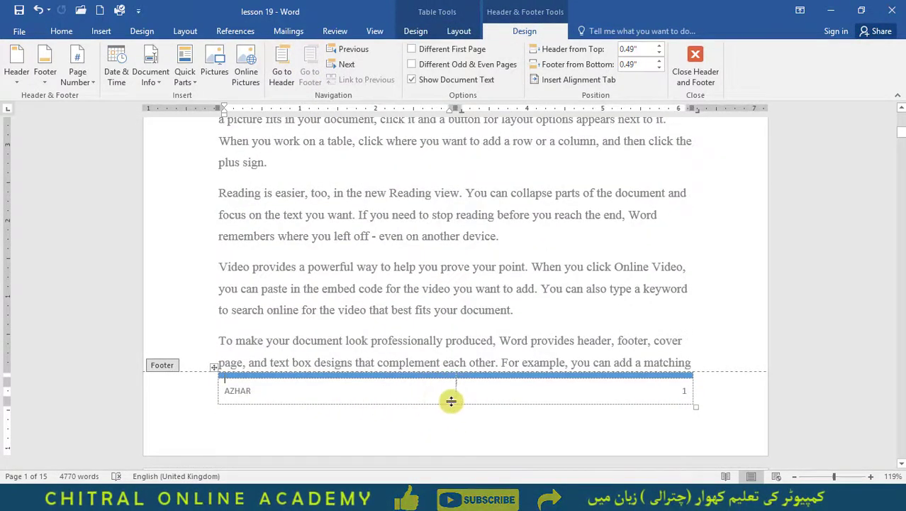
click(282, 72)
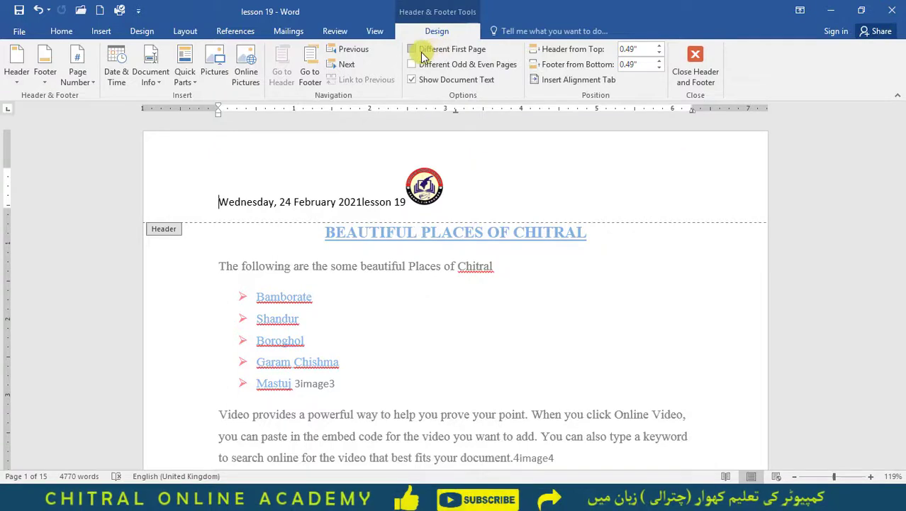
Give the first page a different header reading Chitral Academy, and compare it with the headers on the following pages
click(458, 53)
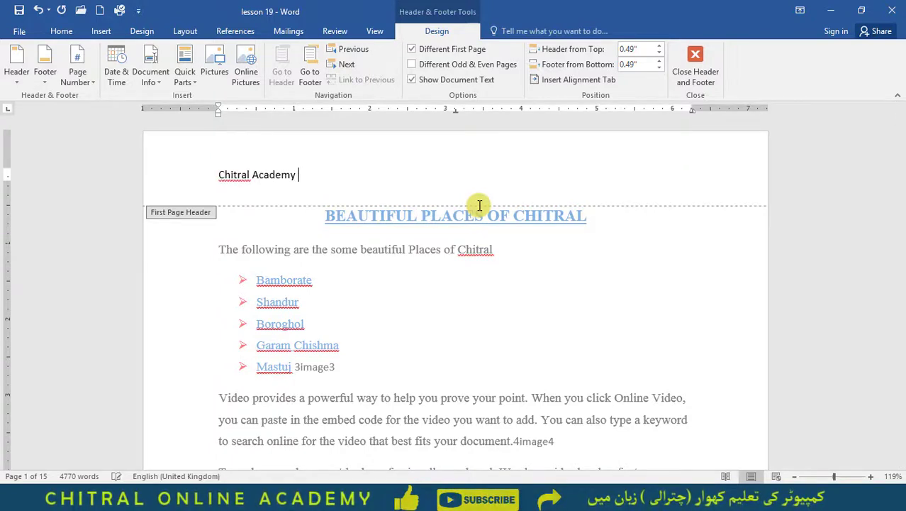
double_click(414, 306)
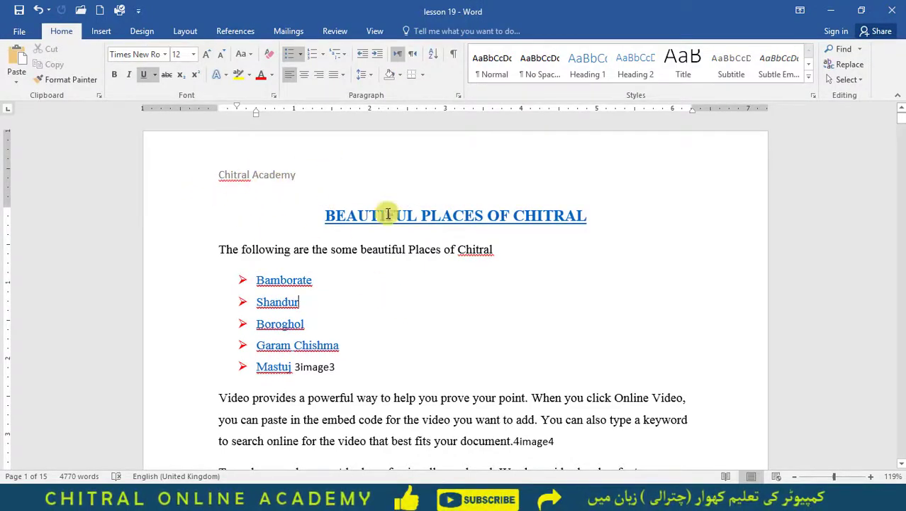
scroll(384, 394, down, 9)
scroll(406, 354, up, 4)
scroll(407, 353, down, 5)
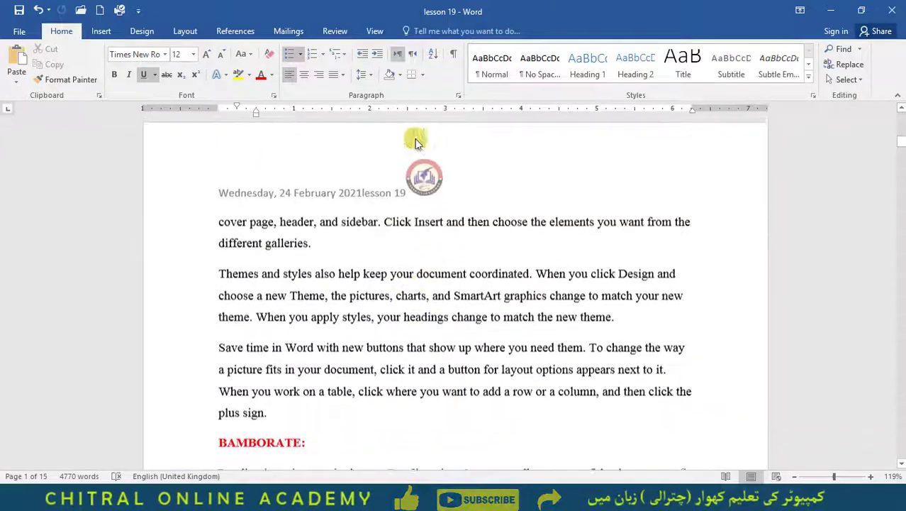
scroll(386, 358, down, 18)
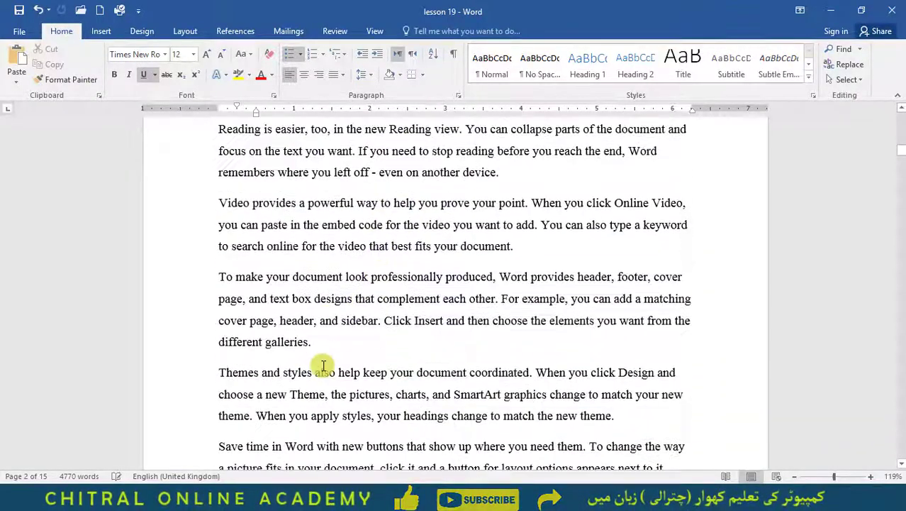
key(ctrl+Home)
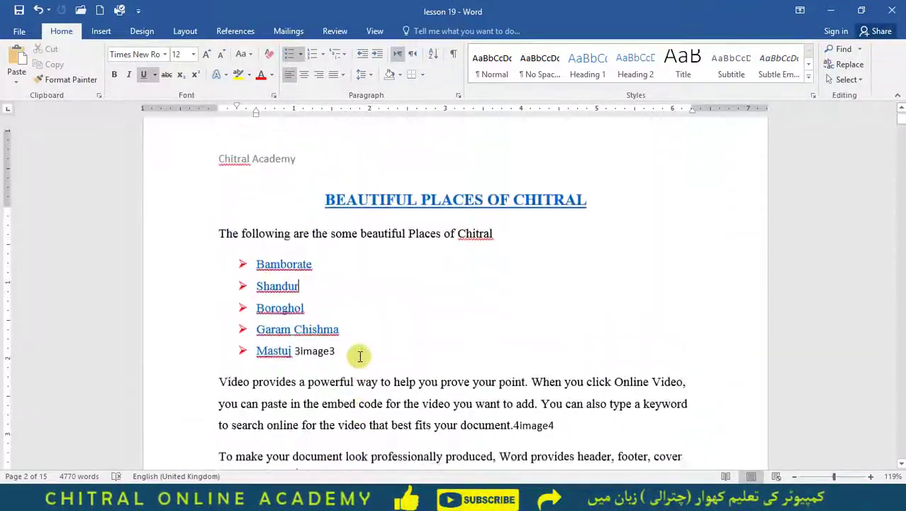
Reopen the first page's header for editing and return to the body text
double_click(317, 175)
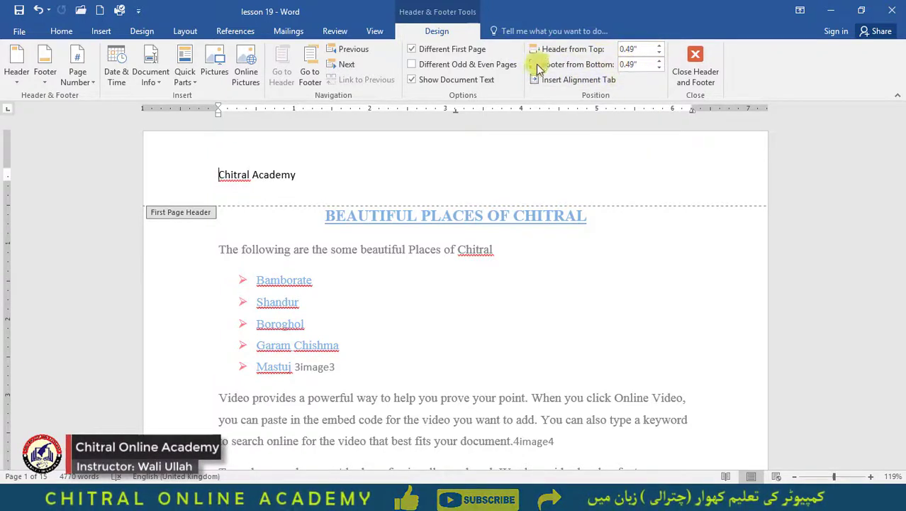
click(699, 71)
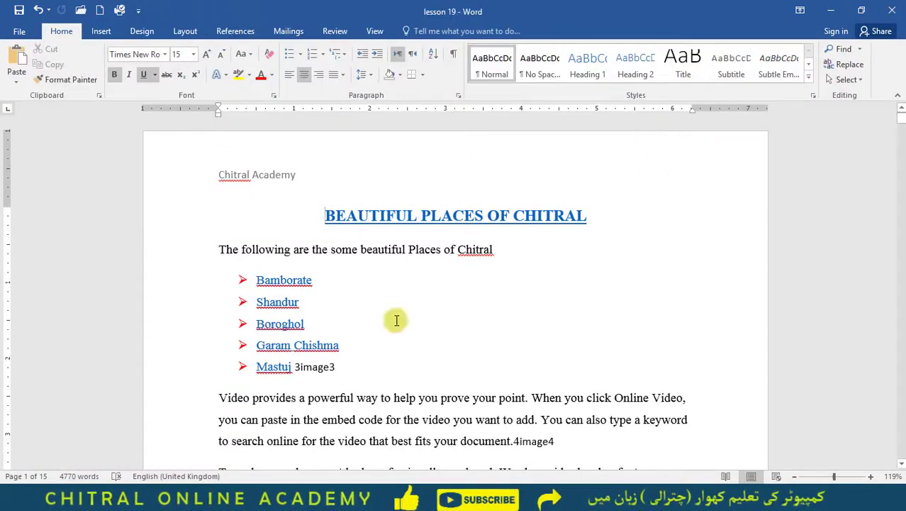
double_click(304, 176)
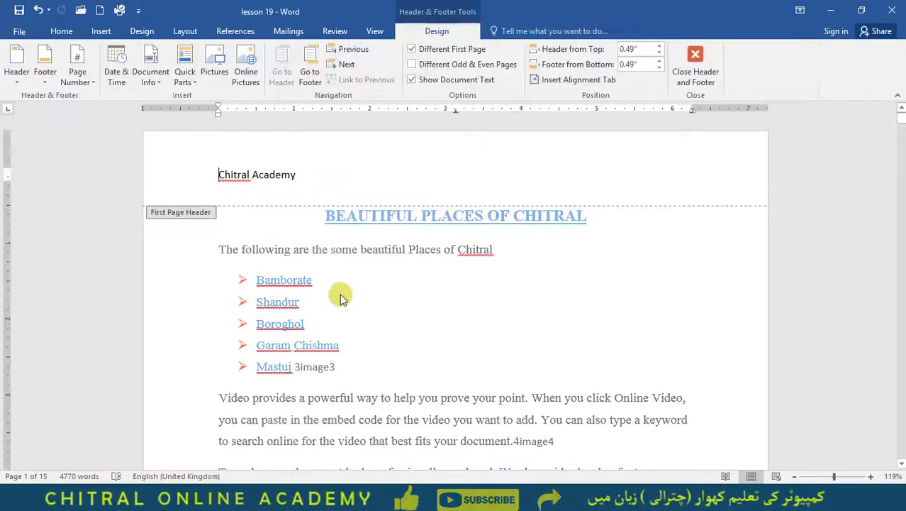
scroll(415, 289, down, 2)
scroll(419, 285, up, 1)
double_click(418, 285)
scroll(253, 239, up, 1)
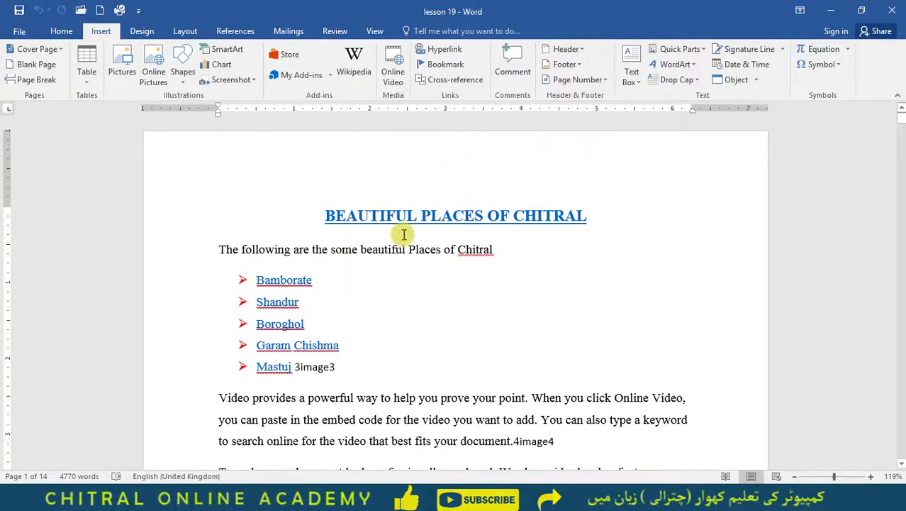
Insert page numbers at the top of the page in the Accent Bar 2 design and return to the body text
click(576, 79)
click(469, 157)
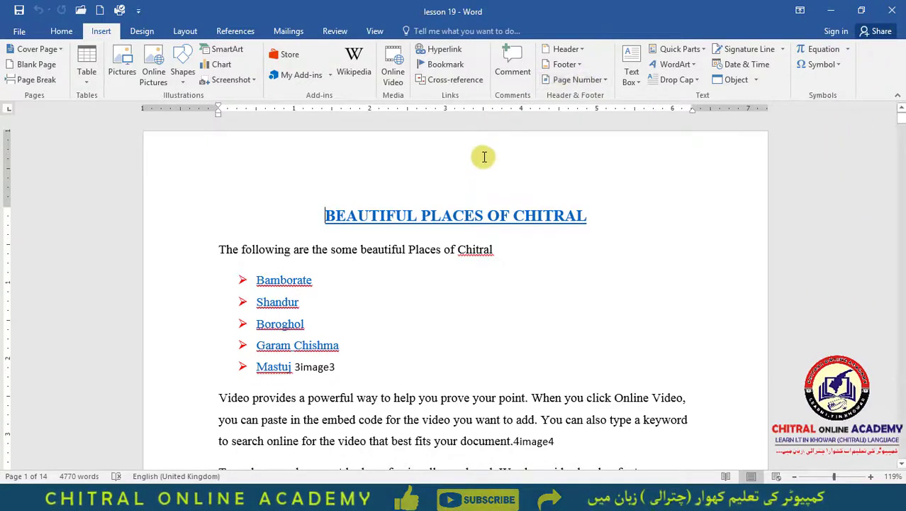
click(578, 81)
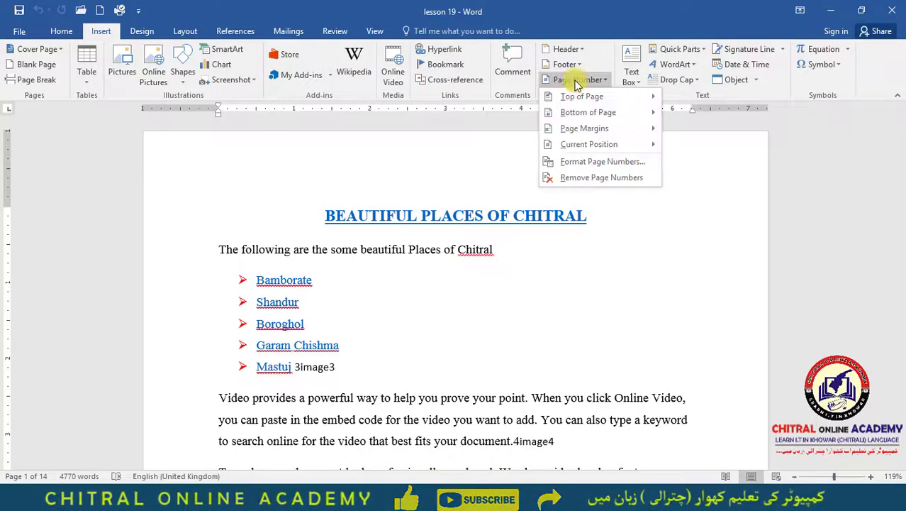
click(592, 95)
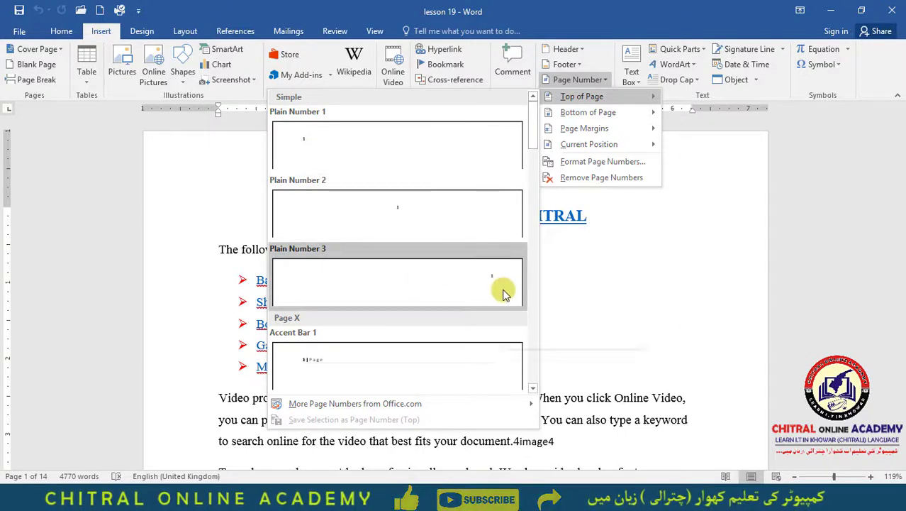
scroll(360, 302, down, 3)
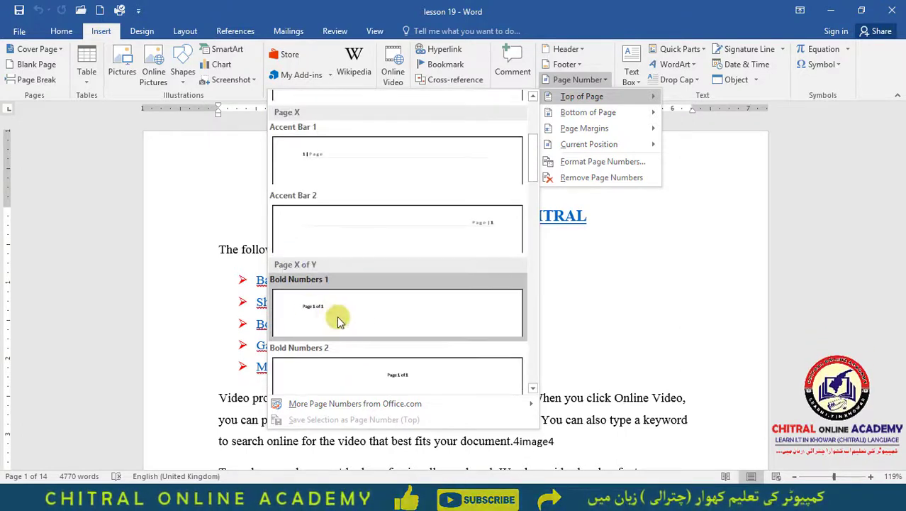
scroll(385, 309, down, 3)
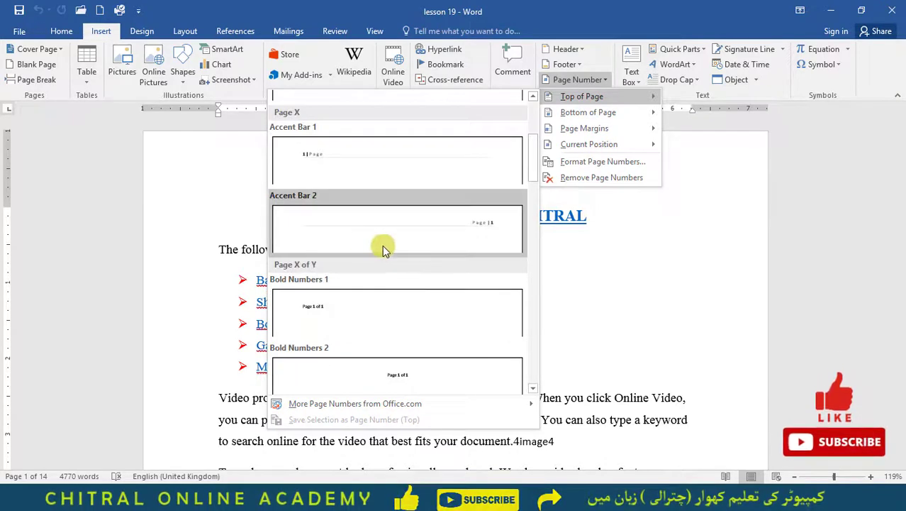
scroll(384, 244, up, 3)
scroll(405, 303, down, 3)
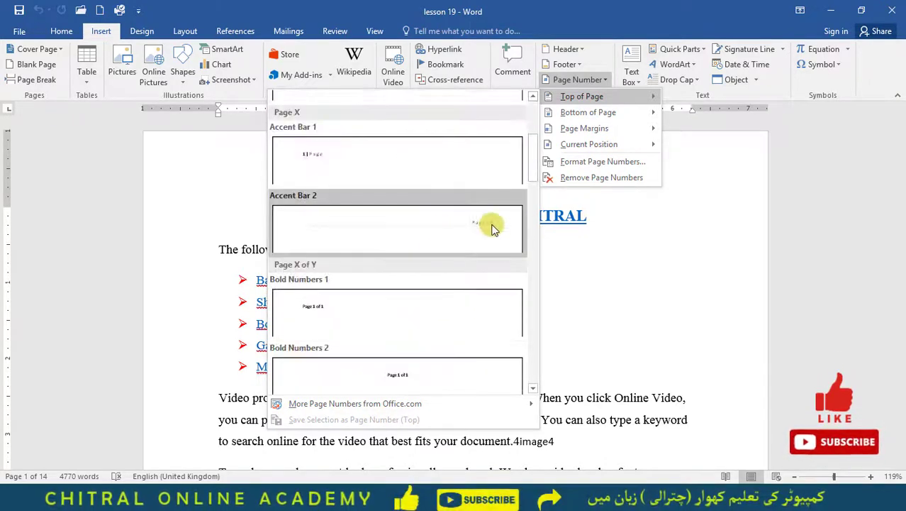
click(446, 234)
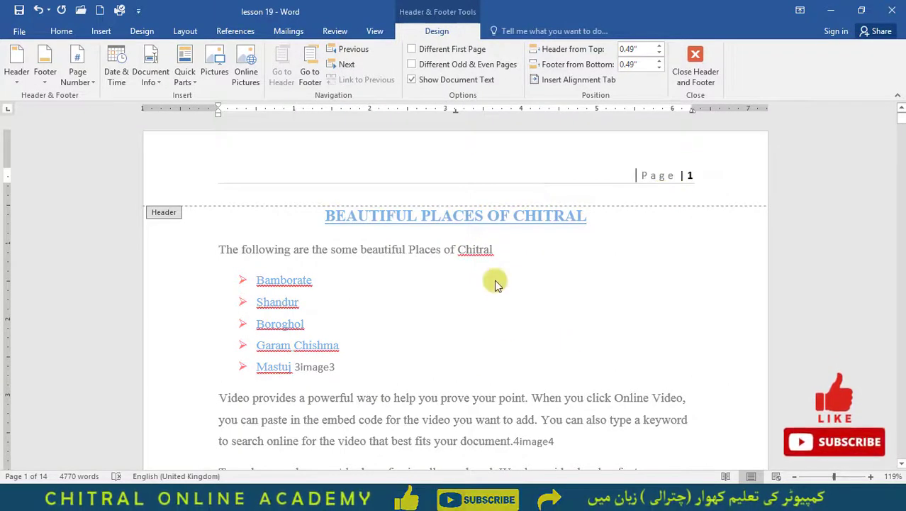
double_click(551, 323)
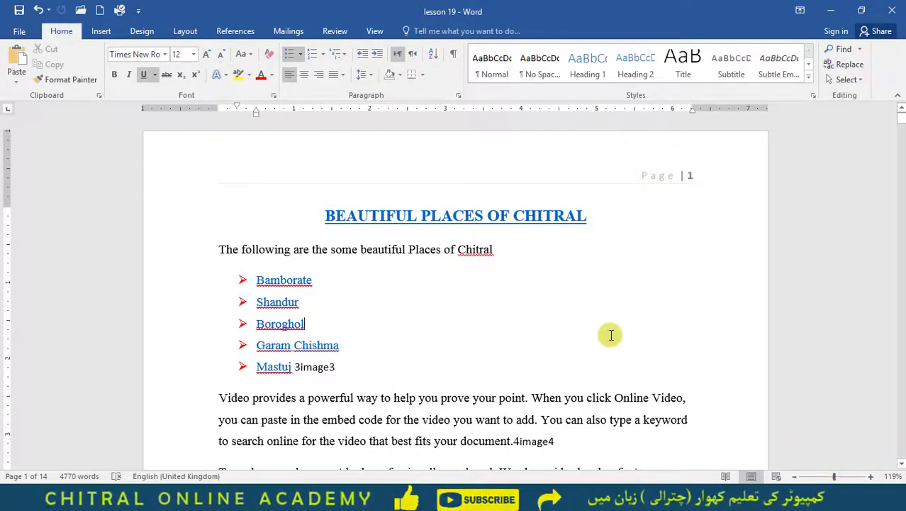
Check the page numbers in the headers of the following pages and return to the first page
scroll(609, 334, down, 8)
scroll(704, 159, down, 15)
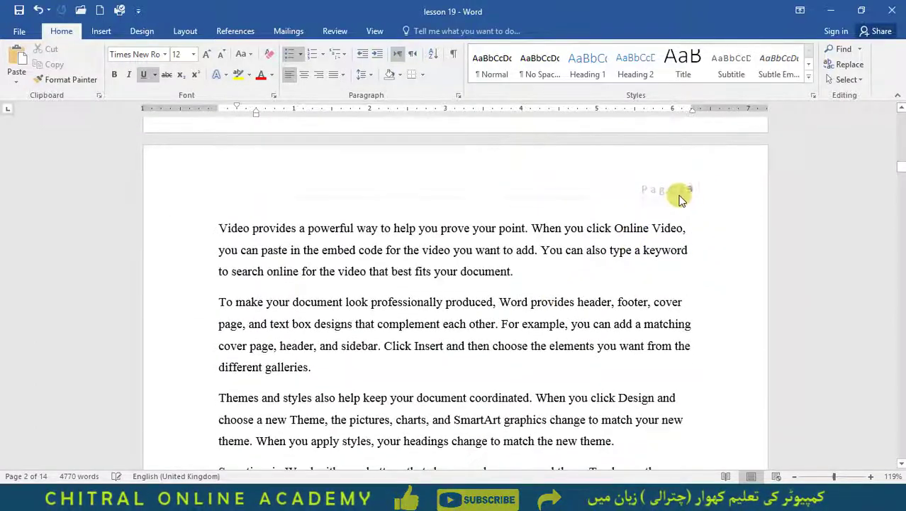
scroll(667, 250, up, 6)
scroll(671, 258, up, 8)
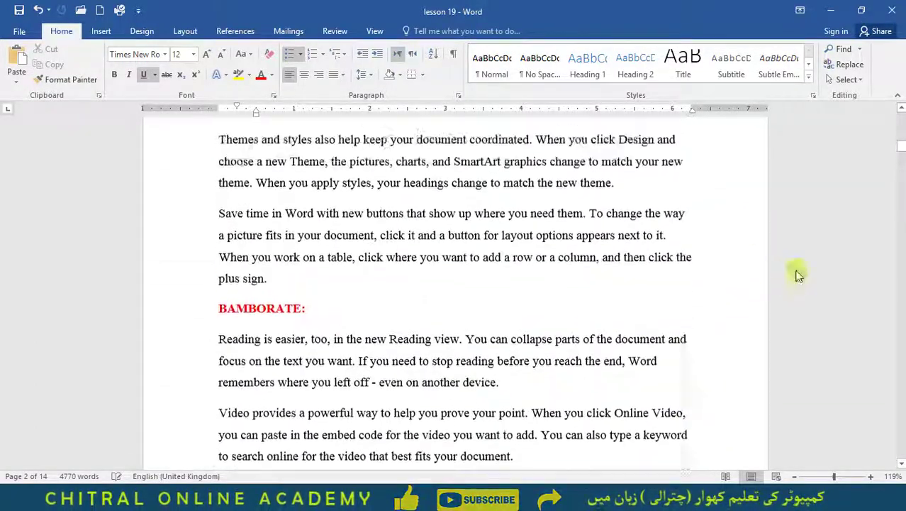
drag(900, 143, 900, 112)
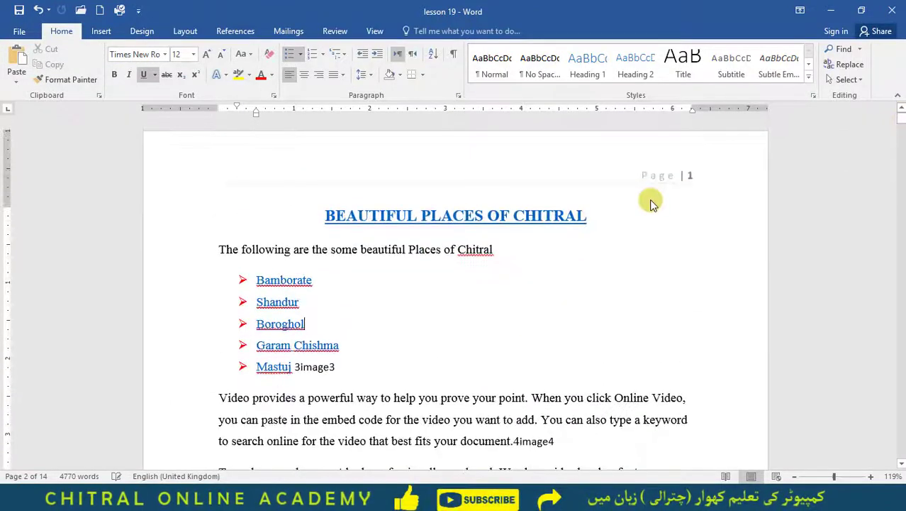
Replace the header's page number with a centred number in square brackets and return to the body text
click(648, 178)
click(548, 277)
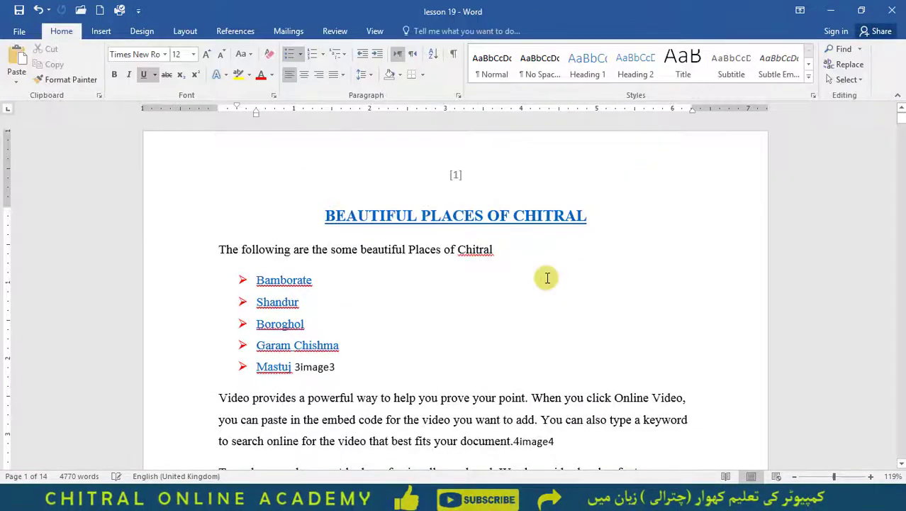